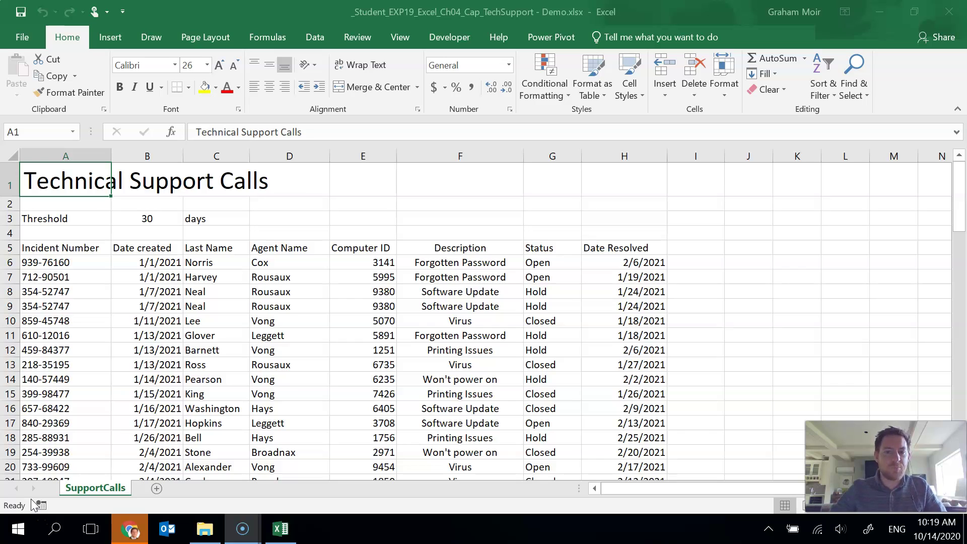
- Freeze panes at row 6 so rows 1–5 stay fixed, then scroll to check
left_click(107, 528)
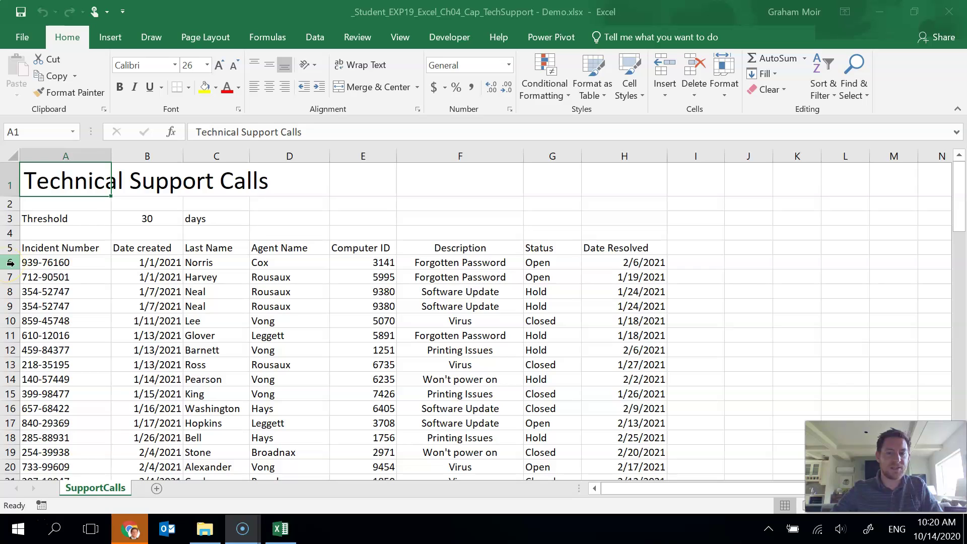
left_click(10, 263)
left_click(410, 35)
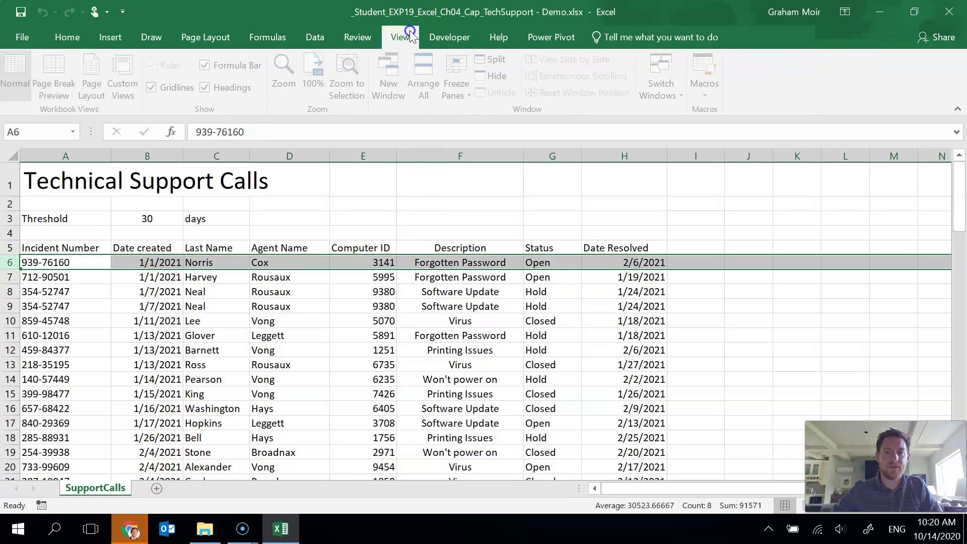
left_click(459, 93)
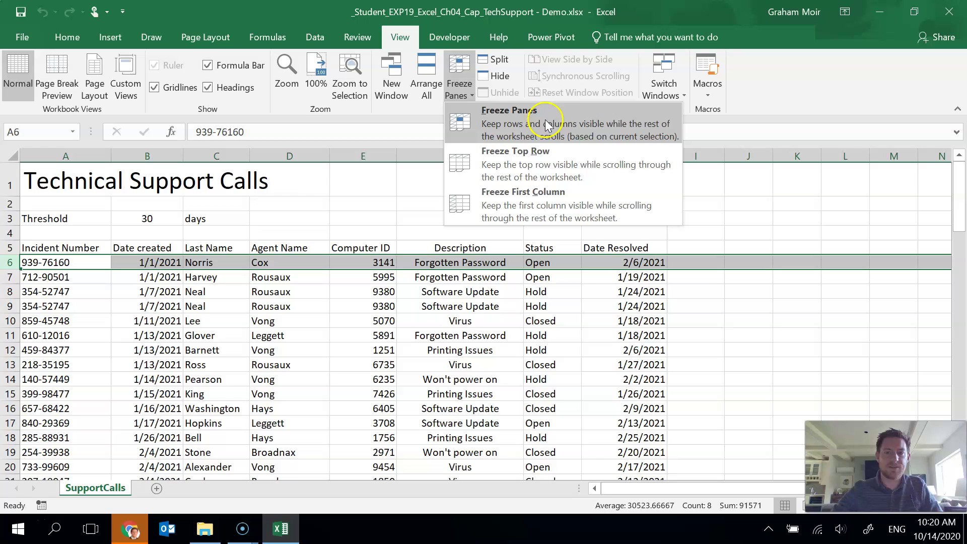
left_click(647, 118)
left_click(297, 379)
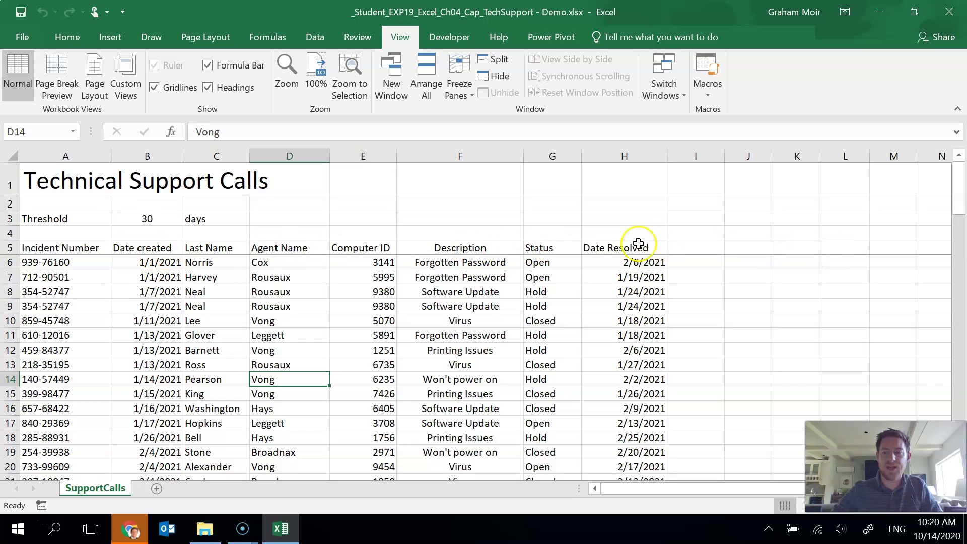
scroll(352, 304, "down", 5)
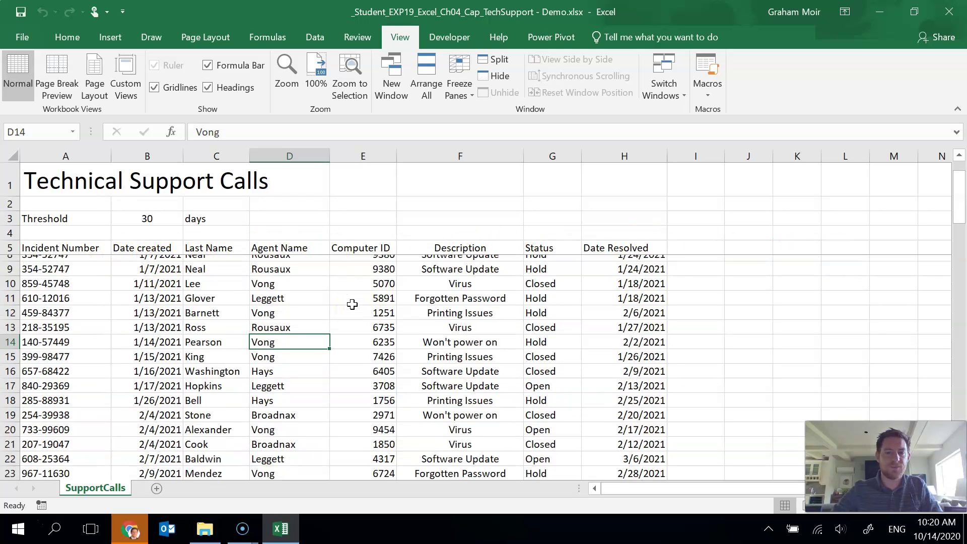
scroll(352, 304, "up", 5)
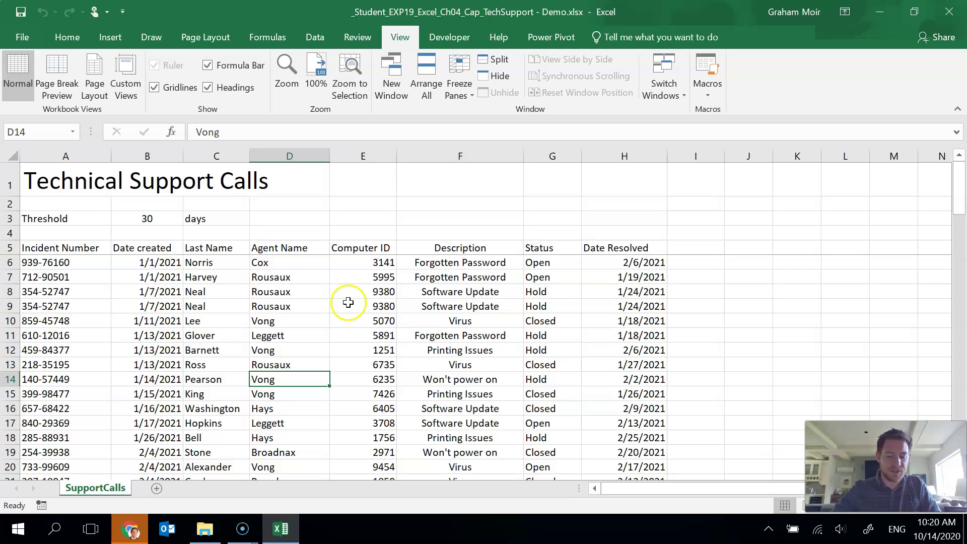
- Convert A5:H91 into a table with headers and name it SupportCalls
left_click(315, 335)
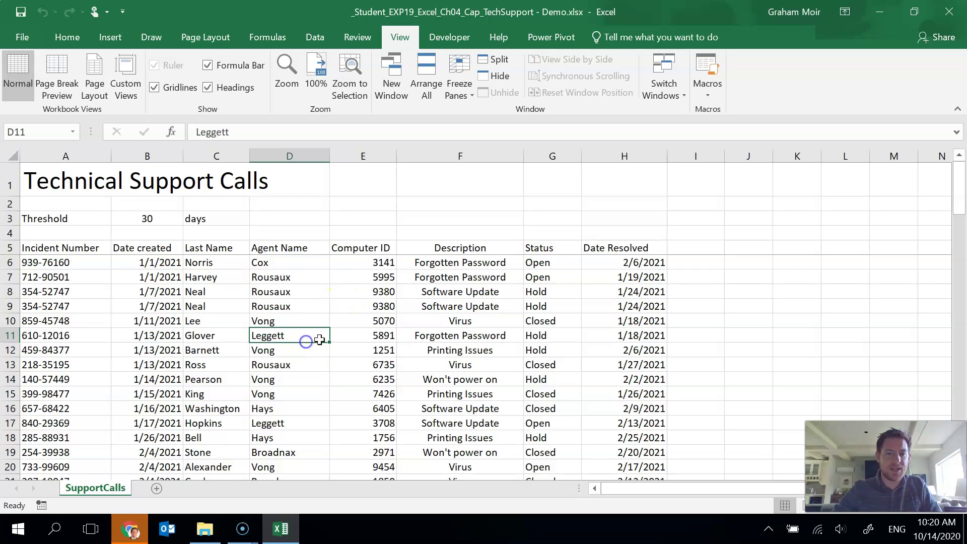
left_click(110, 39)
left_click(128, 76)
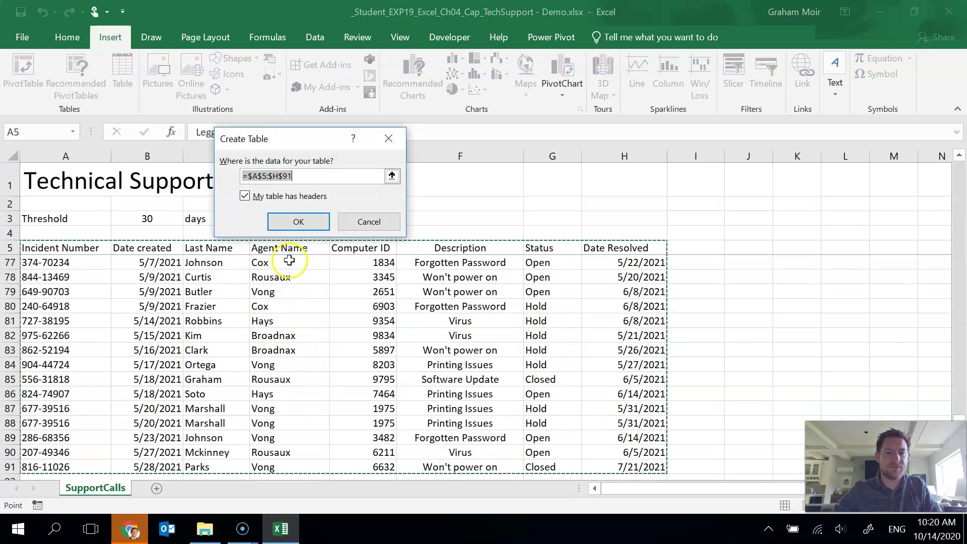
left_click(302, 223)
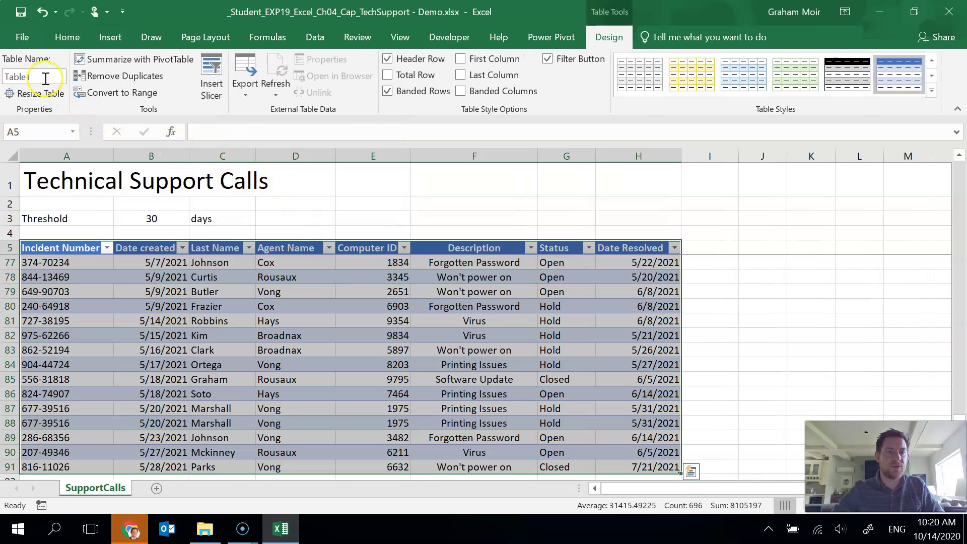
left_click(45, 79)
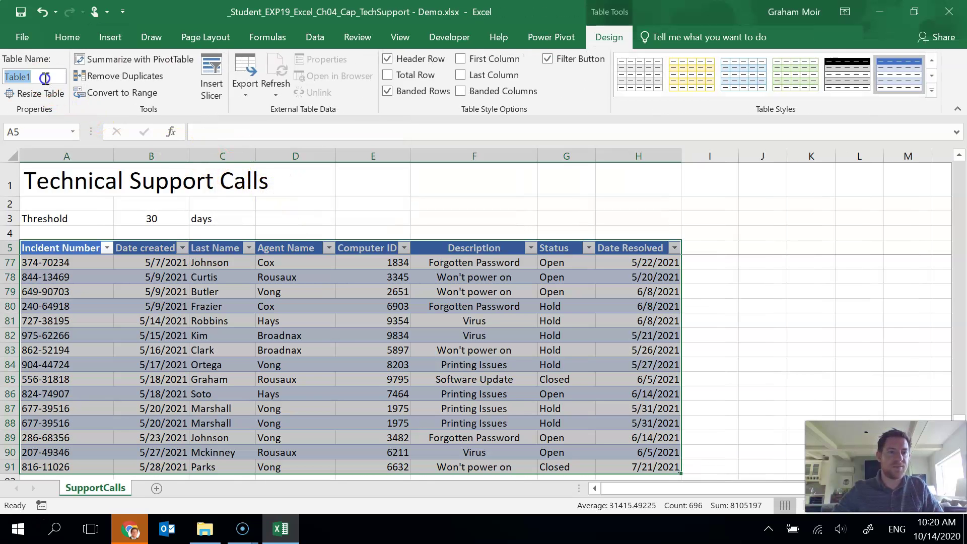
type("SupportCalls")
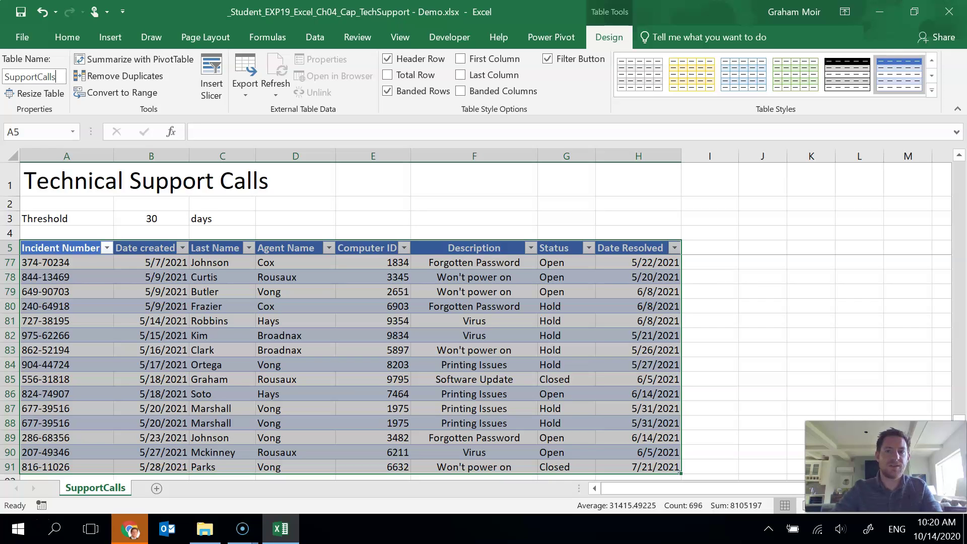
key("Tab")
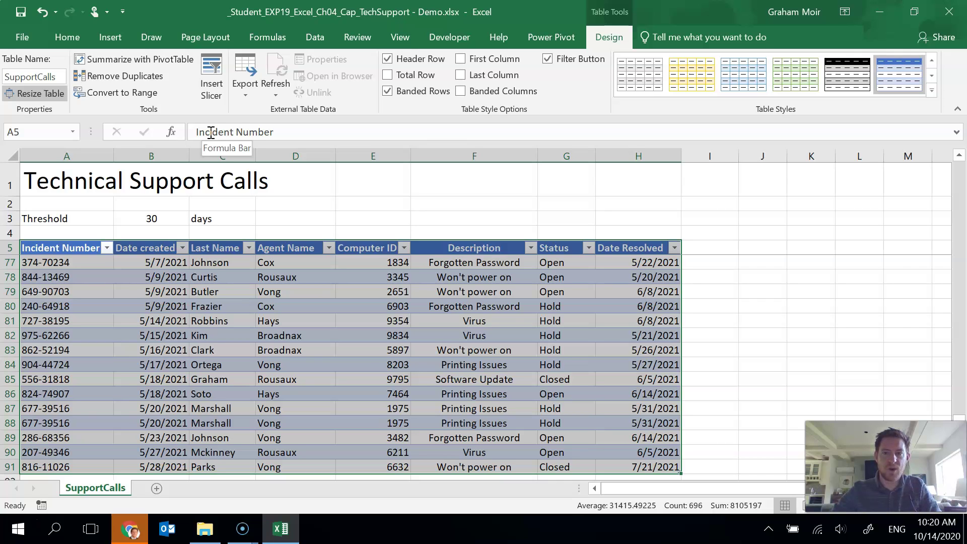
- Apply the gold Table Style Medium 12 to the table
left_click(932, 91)
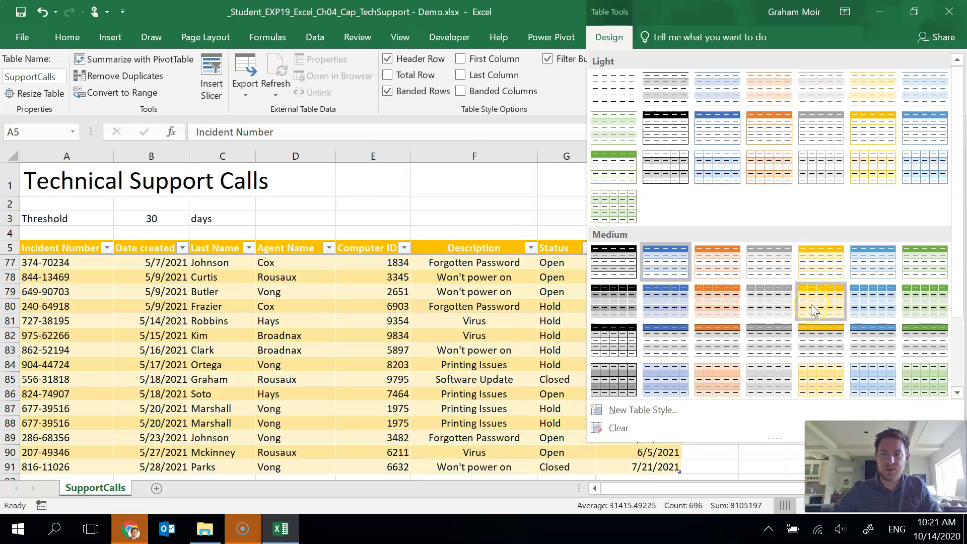
left_click(810, 304)
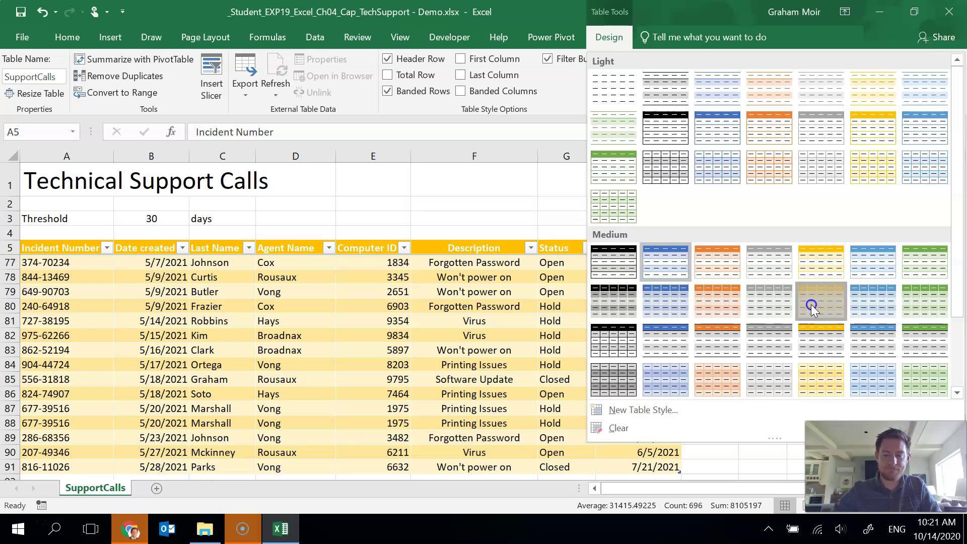
left_click(386, 319)
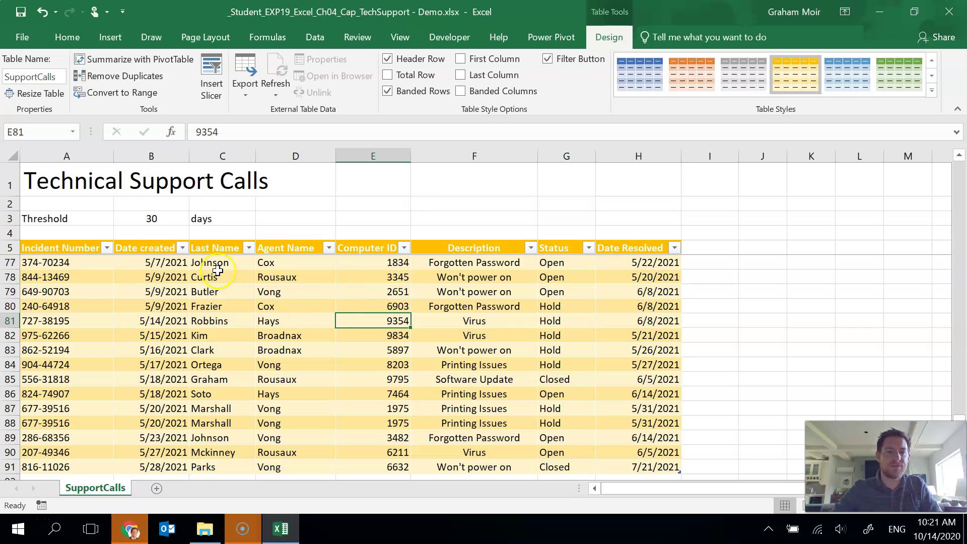
- Remove the 3 duplicate records across all columns, so the table ends at row 88
left_click(110, 46)
left_click(128, 76)
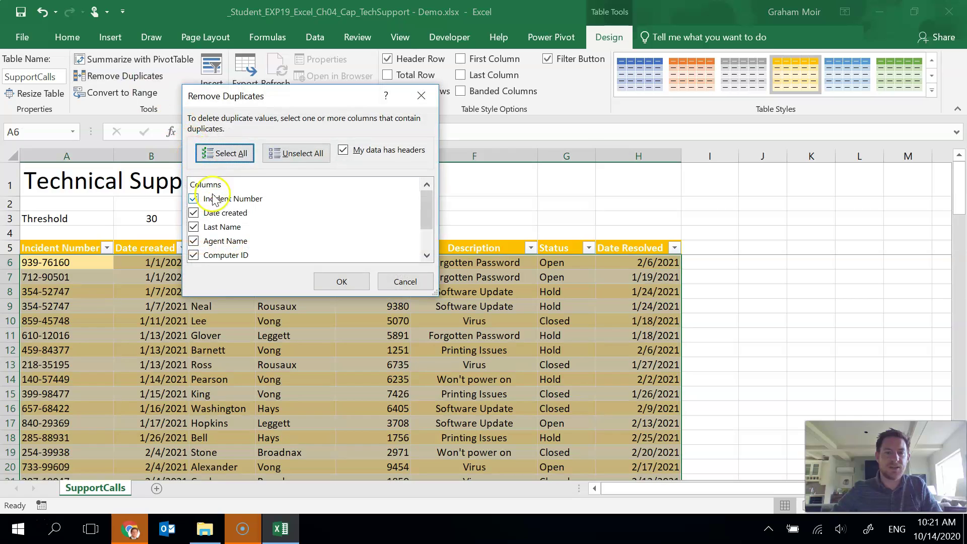
left_click_drag(429, 205, 433, 184)
left_click(345, 281)
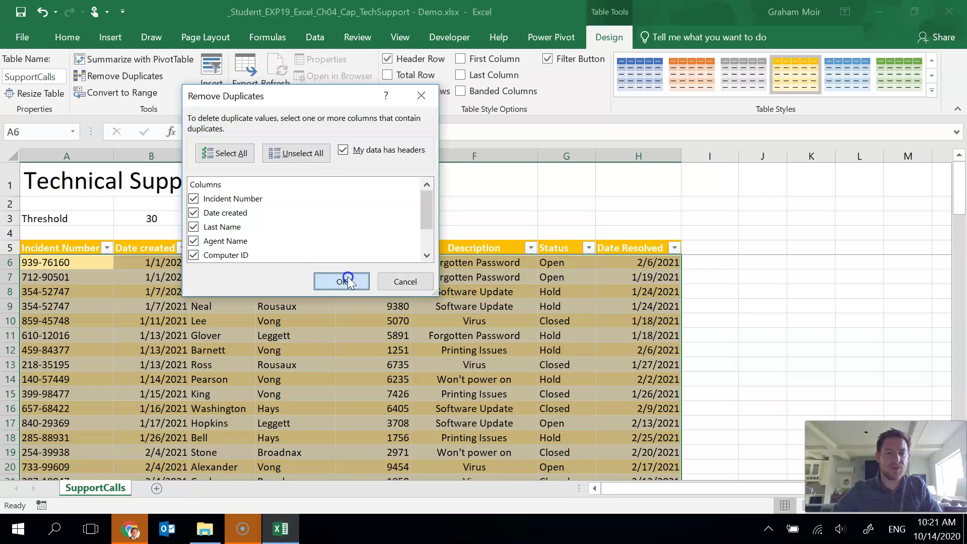
left_click(493, 305)
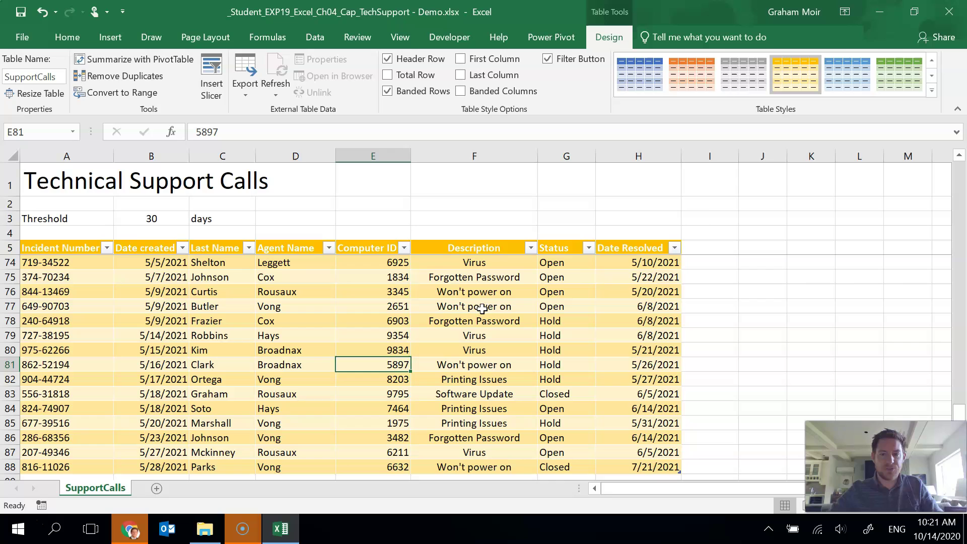
scroll(712, 306, "up", 8)
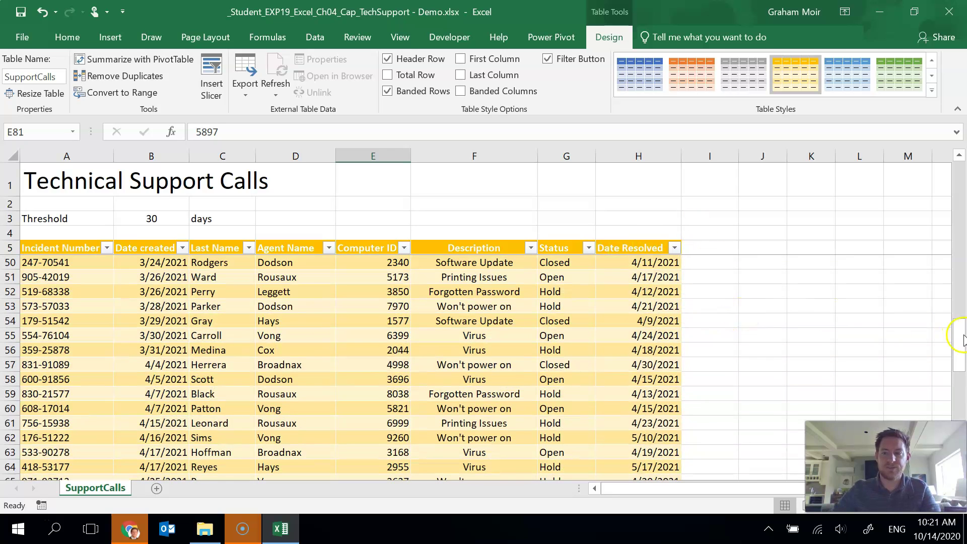
left_click_drag(961, 336, 923, 178)
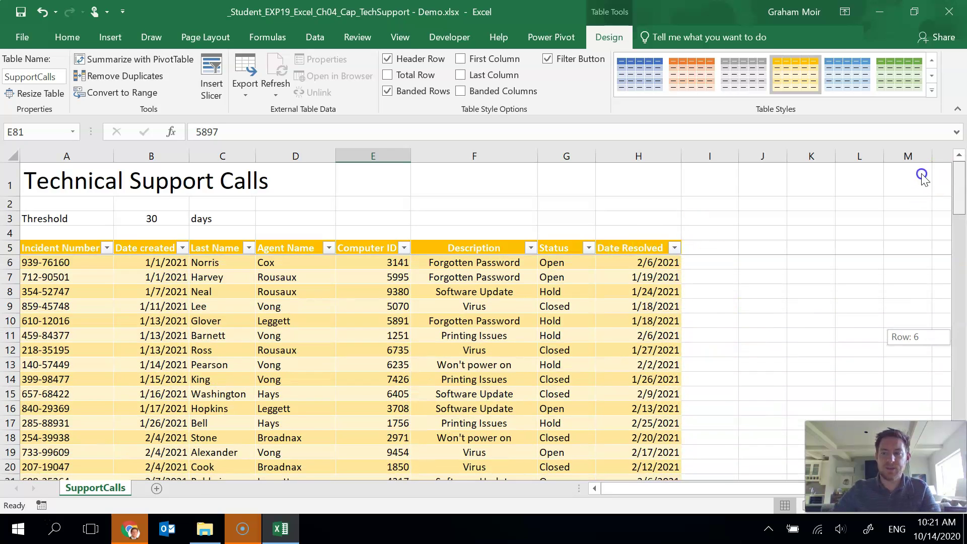
- Add a Duration header in cell I5 to extend the table
left_click(709, 292)
left_click(699, 247)
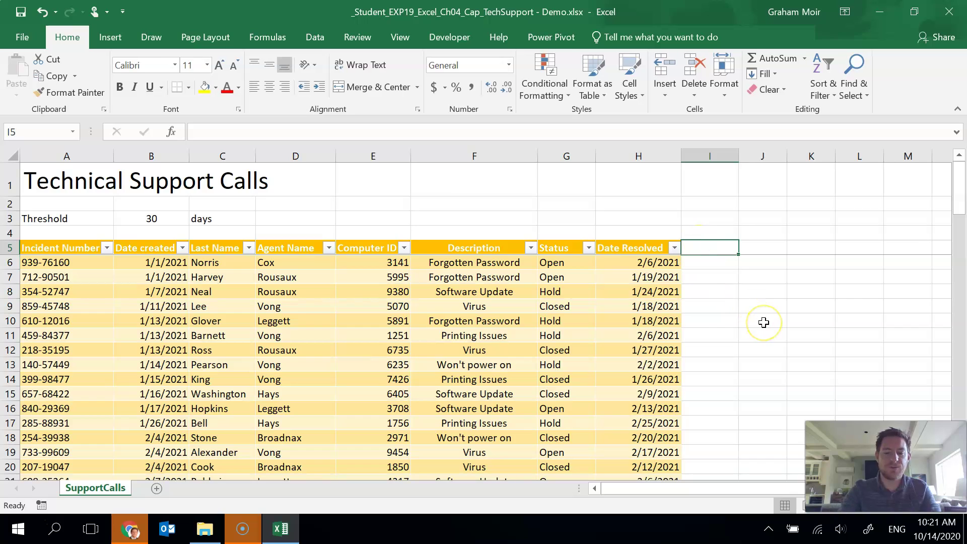
type("Duration")
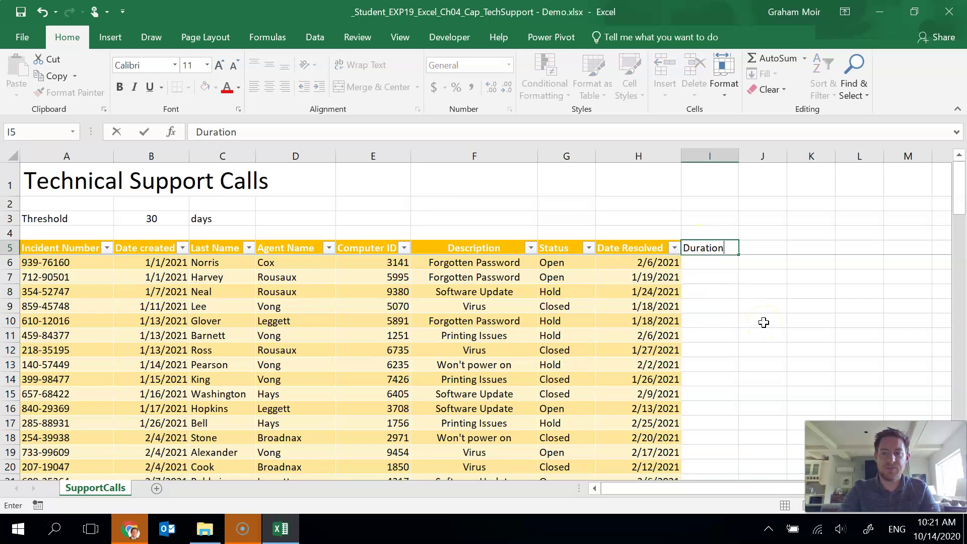
key("Return")
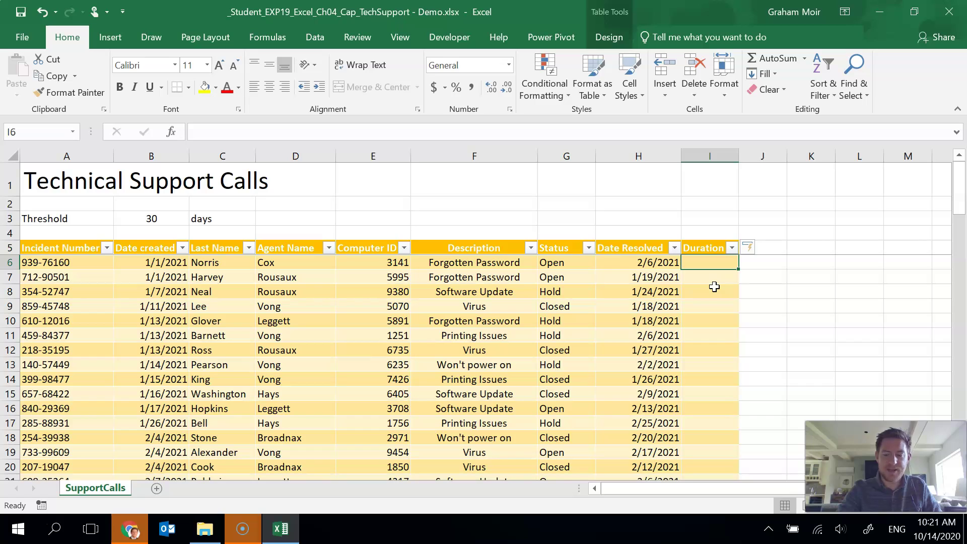
- Enter =[@[Date Resolved]]-[@[Date created]] in I6 to fill the Duration column (first value 36)
type("=")
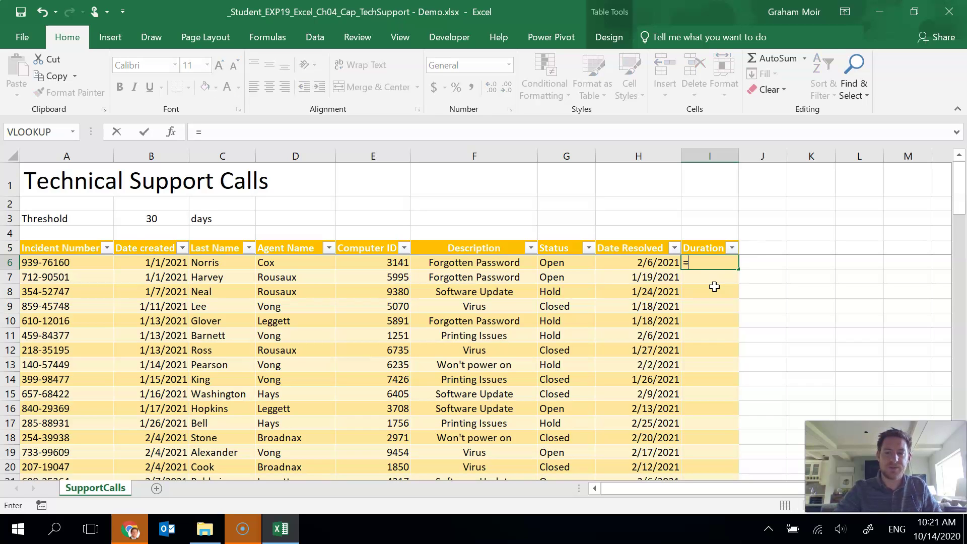
key("Left")
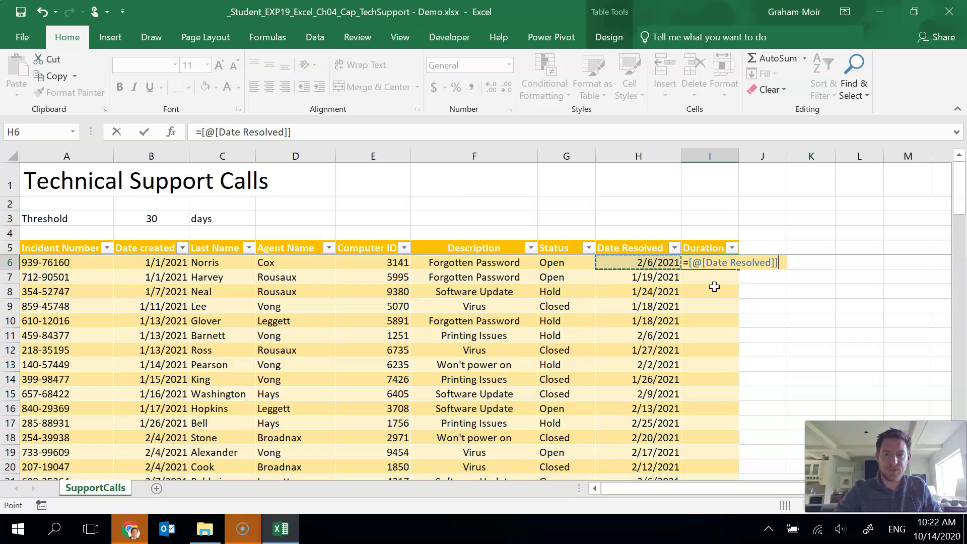
type("-")
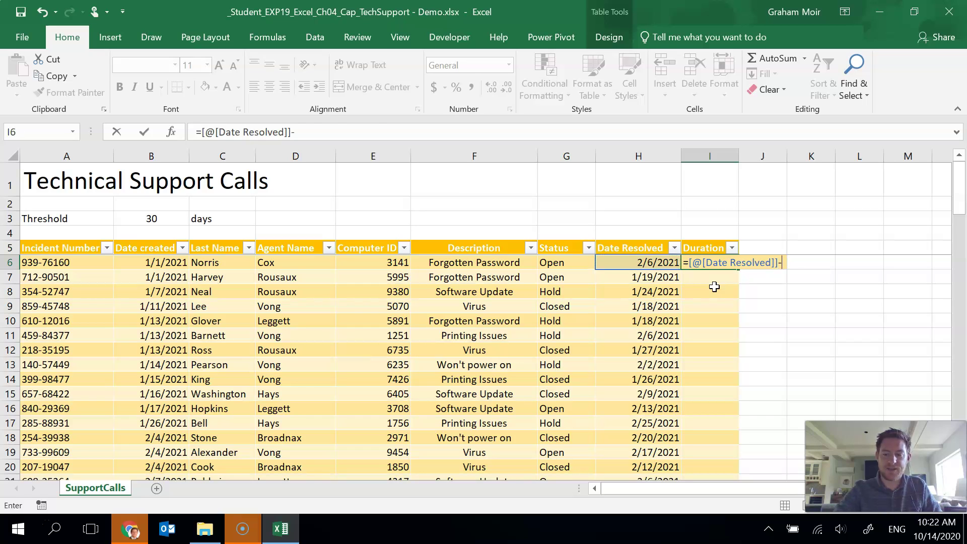
key("Left")
key("Left")
key("Left")
key("Left")
key("Left")
key("Left")
key("Left")
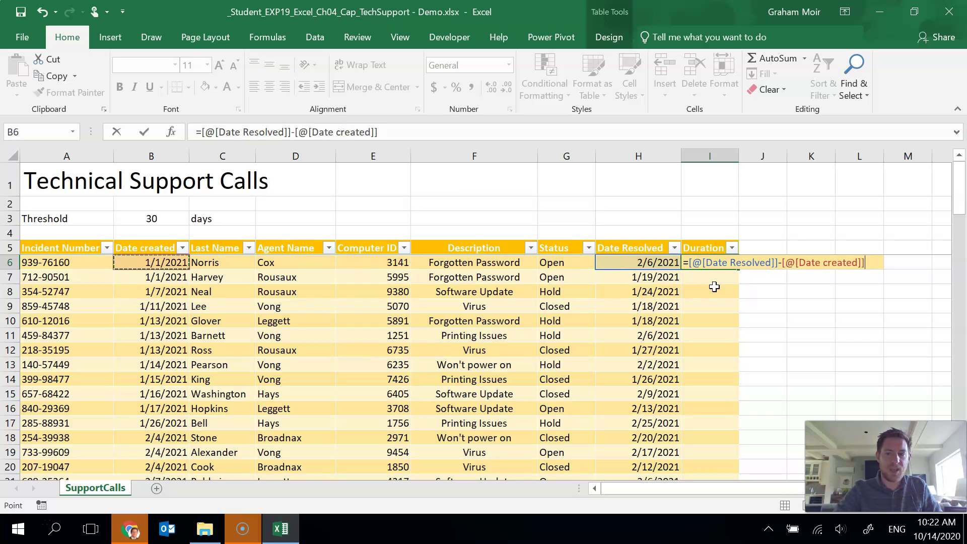
key("Return")
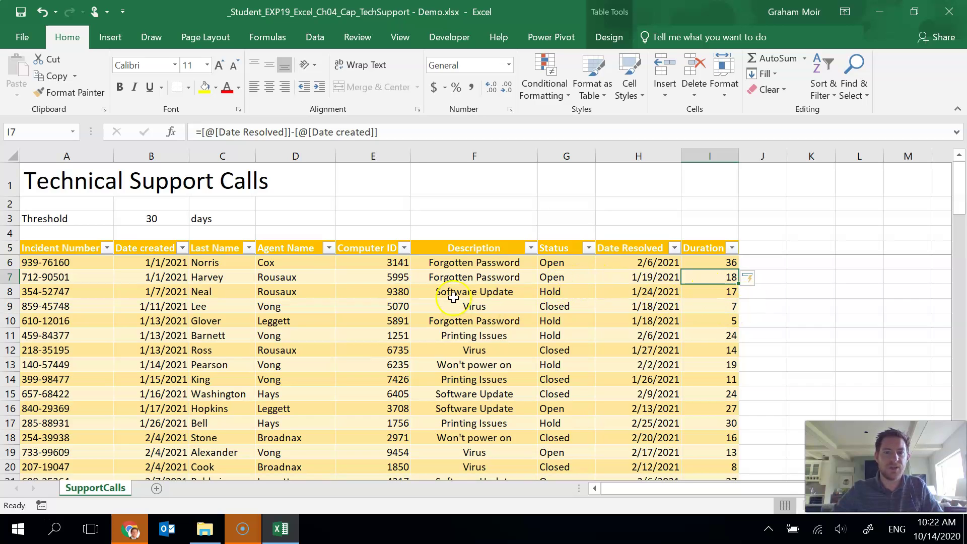
- Add a Total row and set the Duration total in I89 to Average
left_click(610, 37)
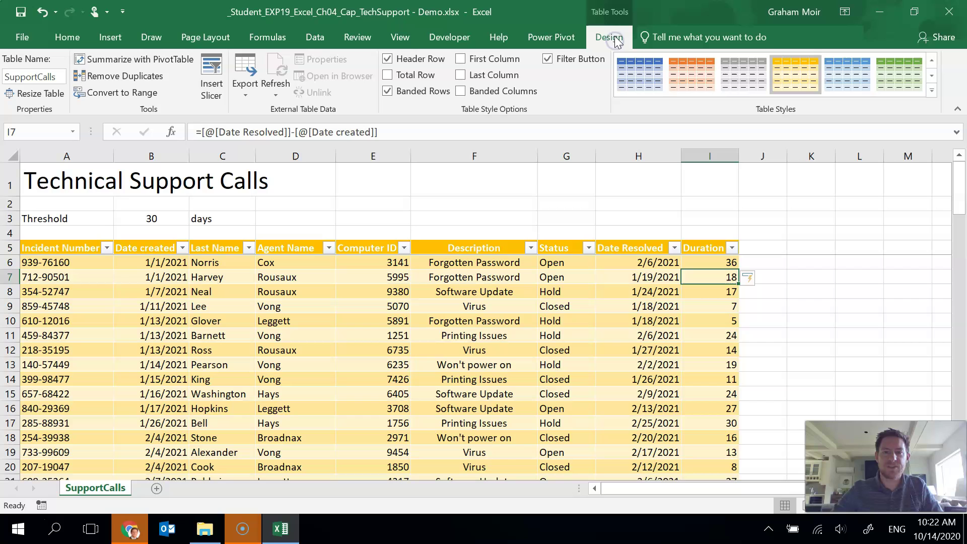
left_click(386, 77)
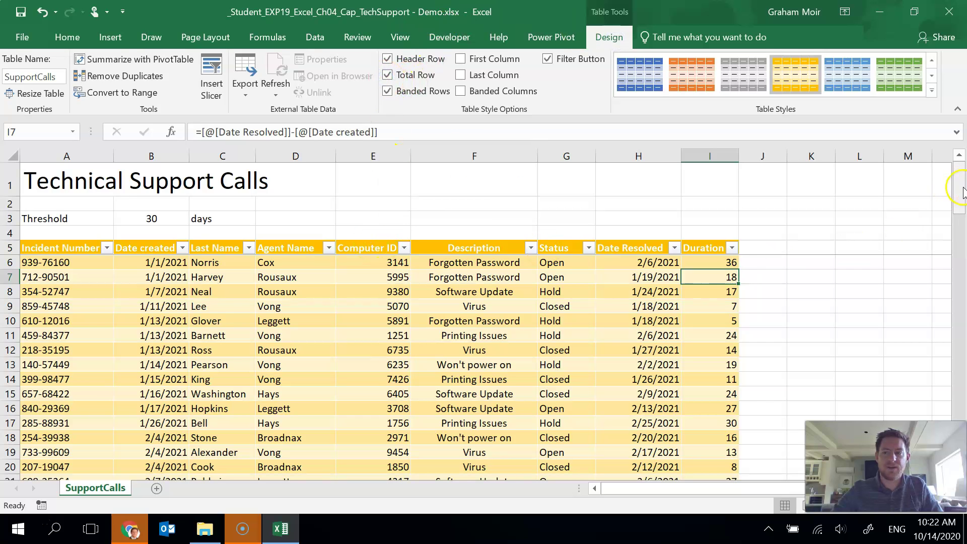
left_click_drag(959, 187, 959, 443)
left_click(702, 423)
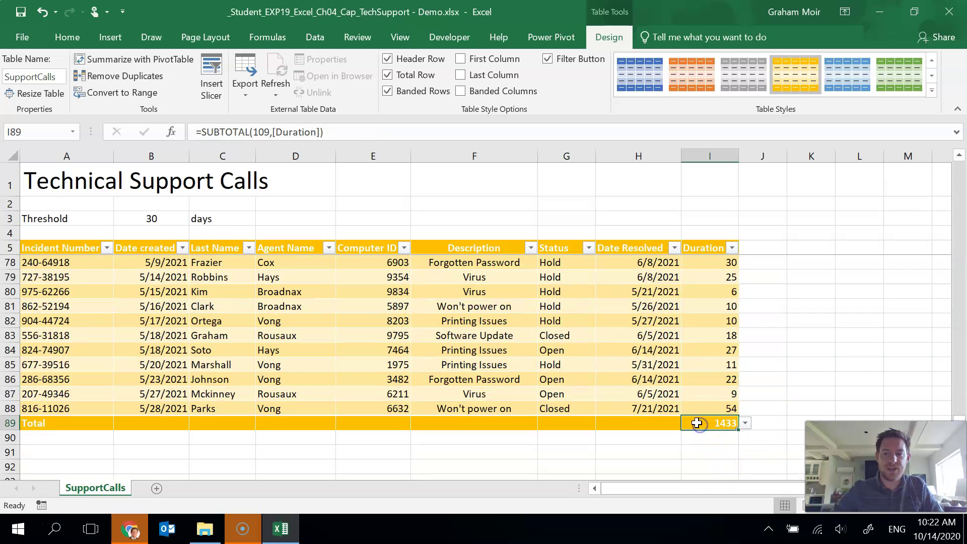
left_click(745, 423)
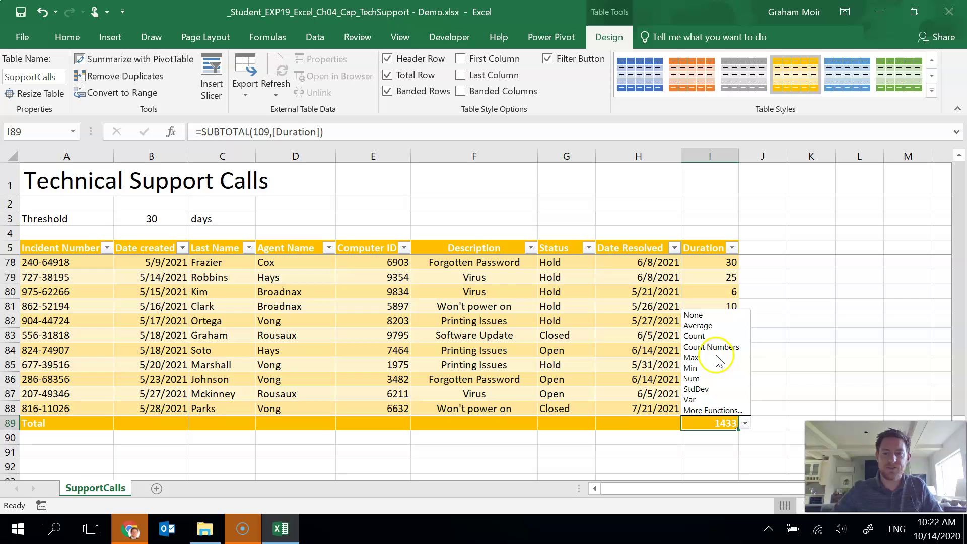
left_click(718, 327)
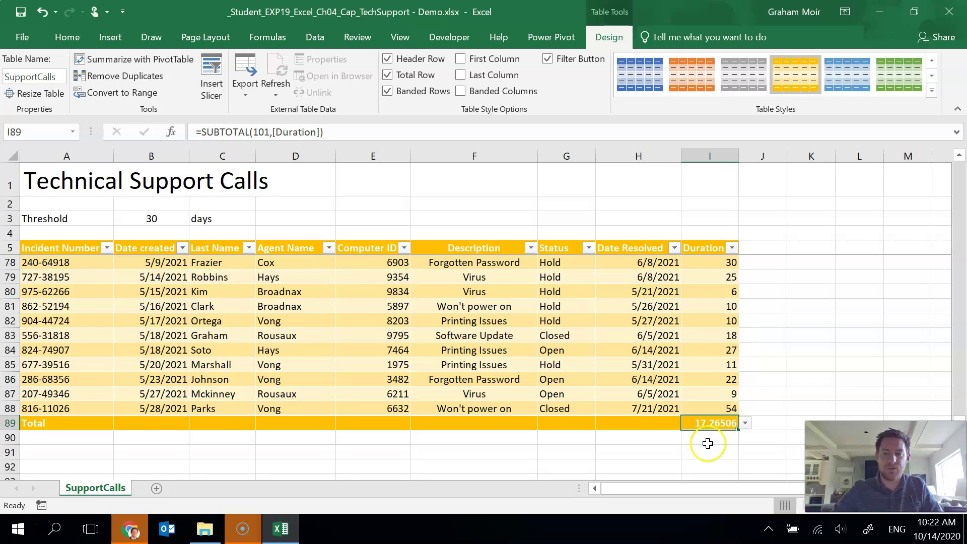
- Decrease the average's decimals so it displays 17.3
left_click(66, 38)
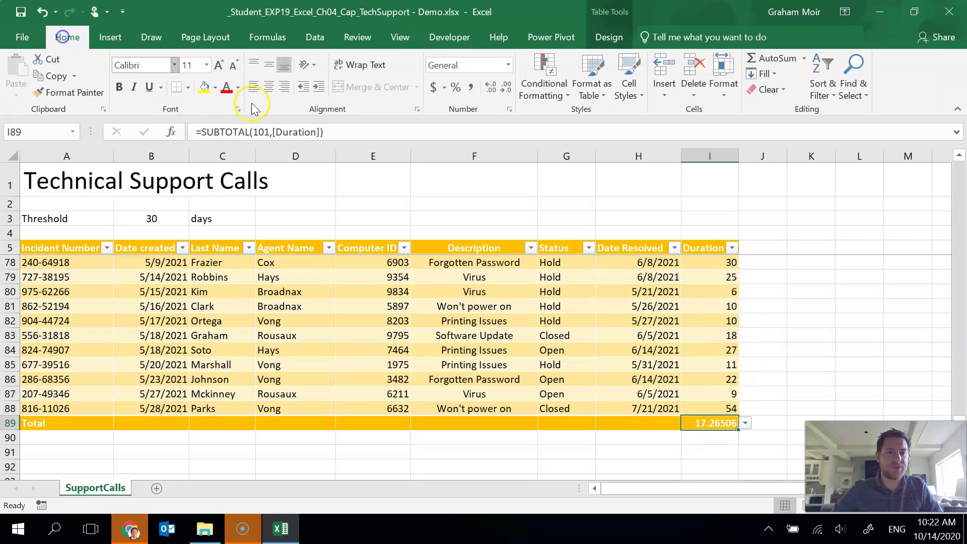
left_click(506, 86)
left_click(506, 87)
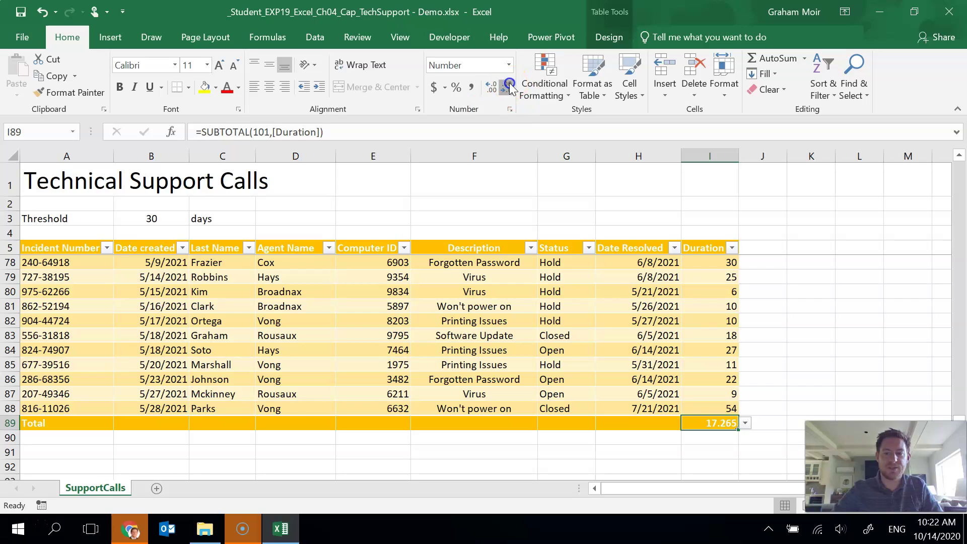
left_click(506, 86)
left_click(506, 87)
left_click(764, 297)
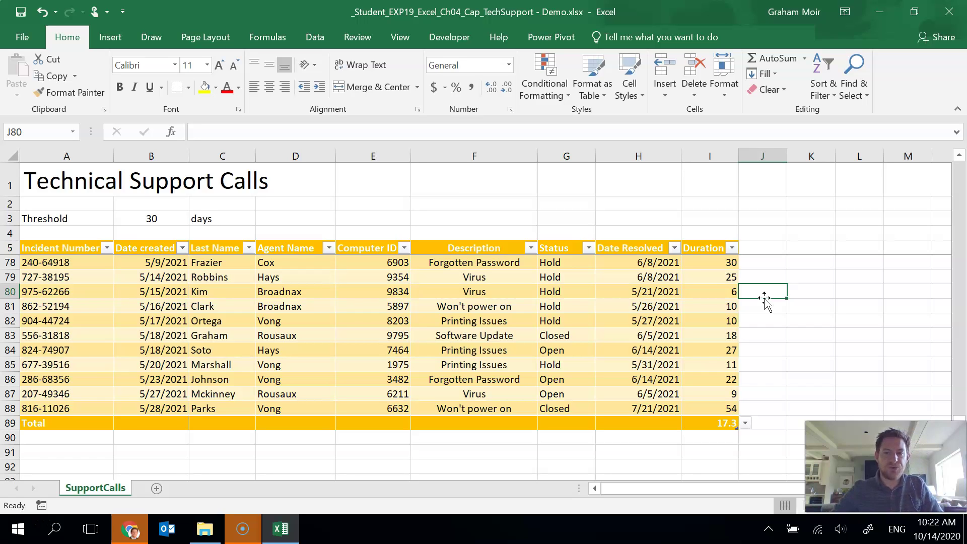
left_click(597, 306)
scroll(333, 339, "up", 16)
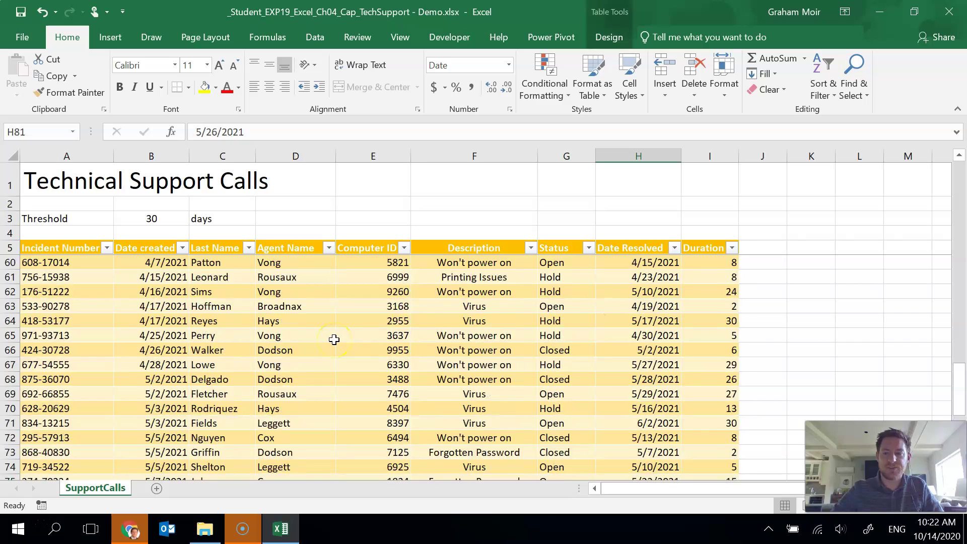
scroll(334, 339, "up", 8)
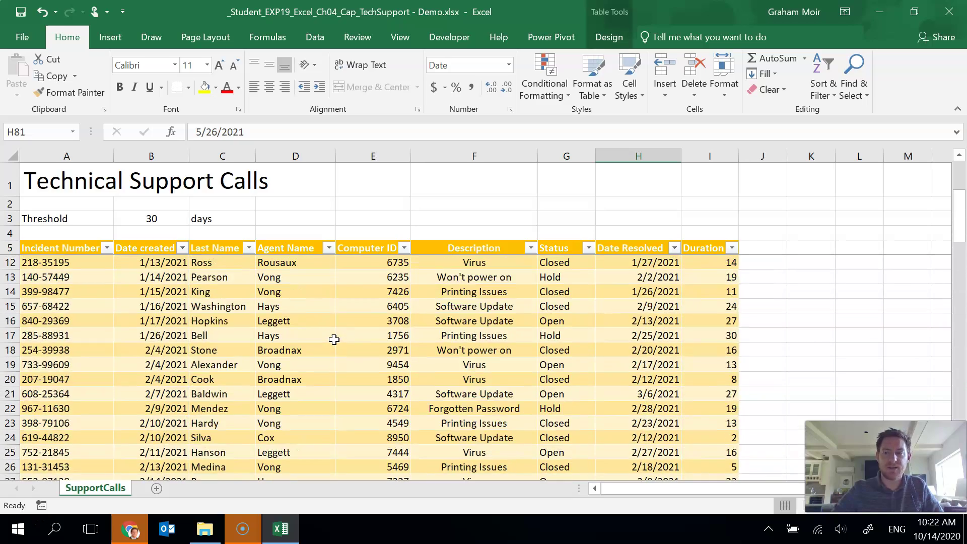
left_click(332, 321)
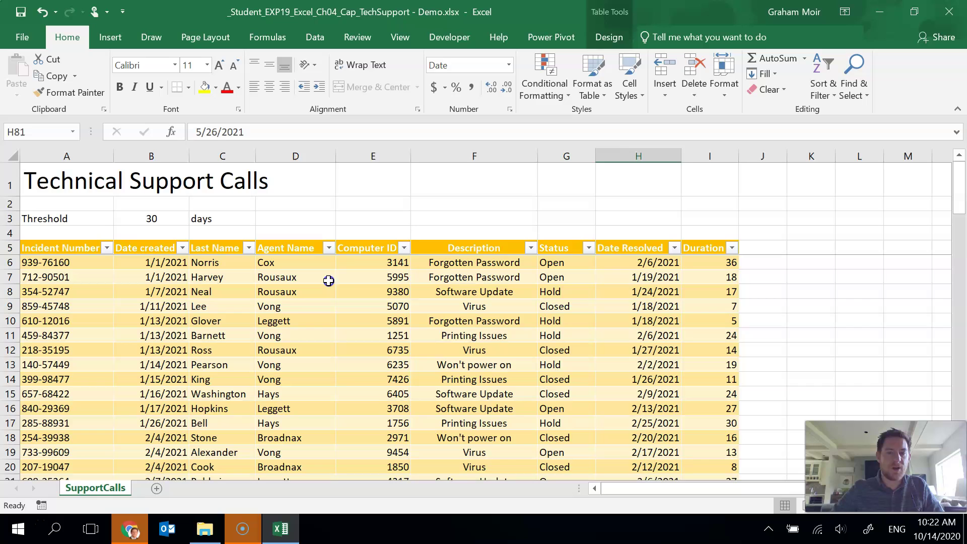
- Open the custom Sort dialog for the table and sort first by Agent Name
left_click(328, 281)
left_click(317, 38)
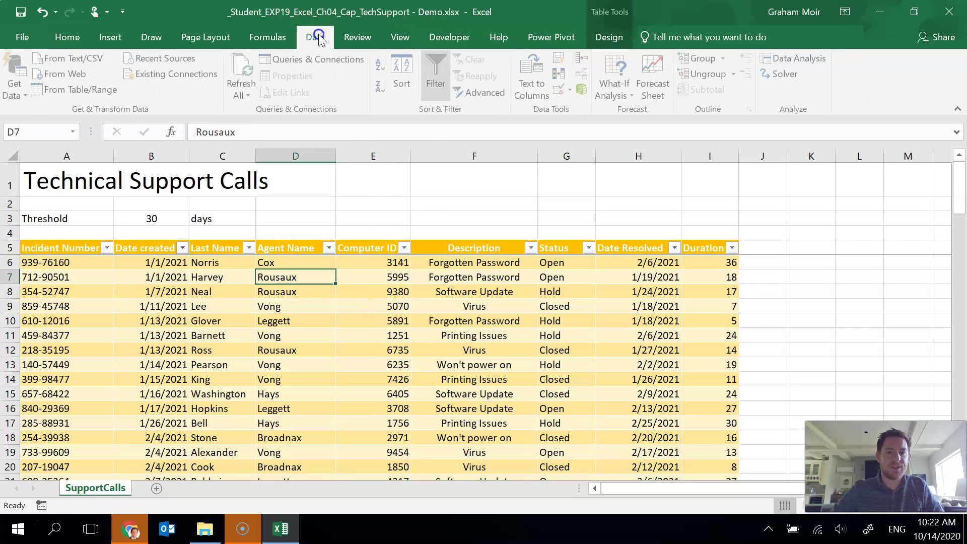
left_click(401, 80)
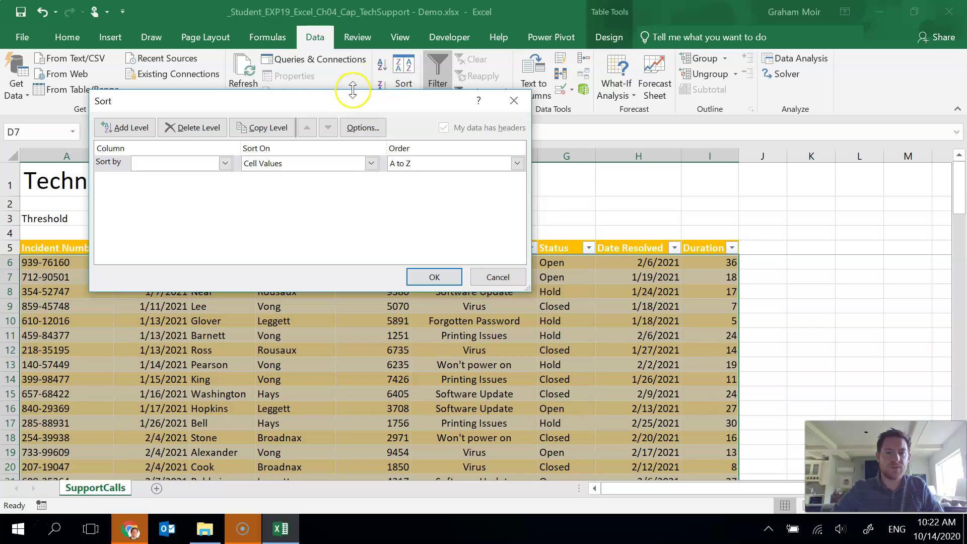
left_click_drag(339, 99, 676, 39)
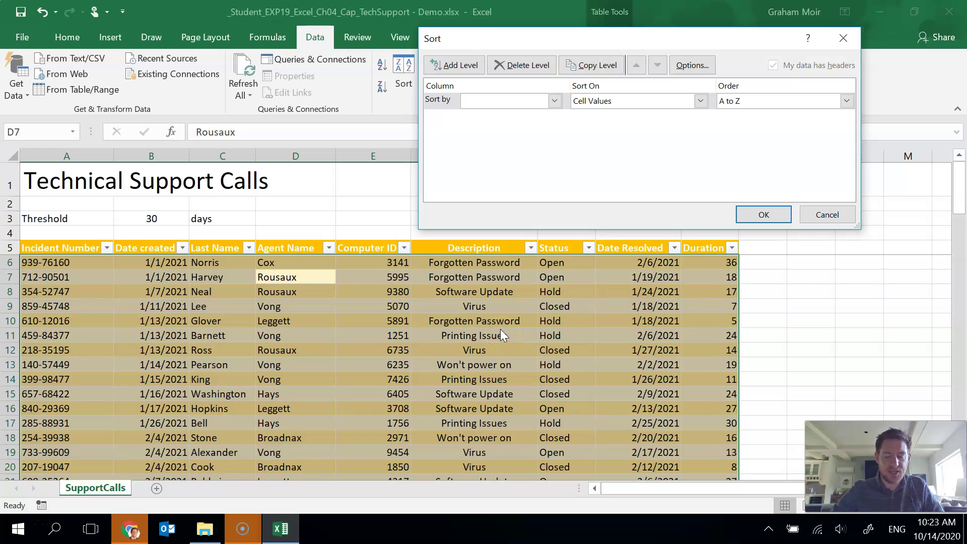
left_click(554, 101)
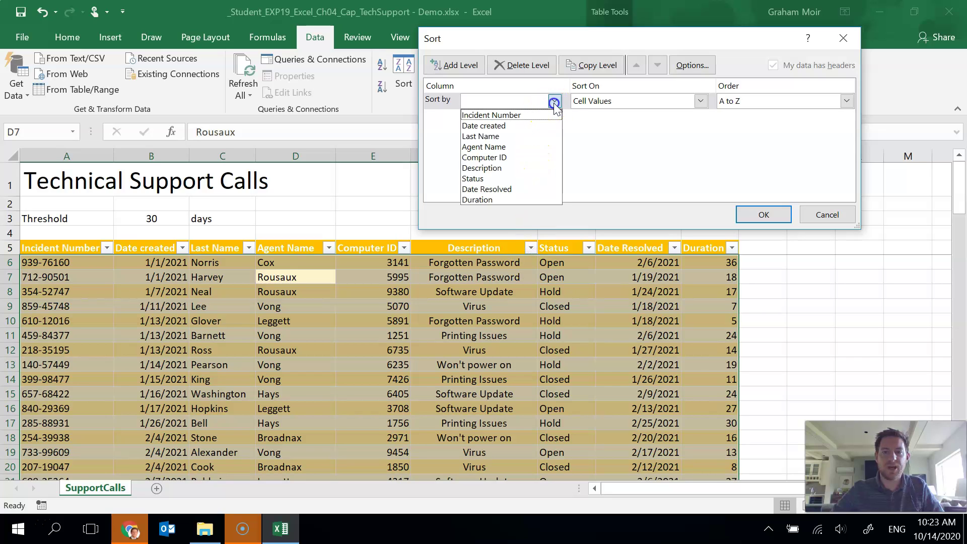
left_click(491, 147)
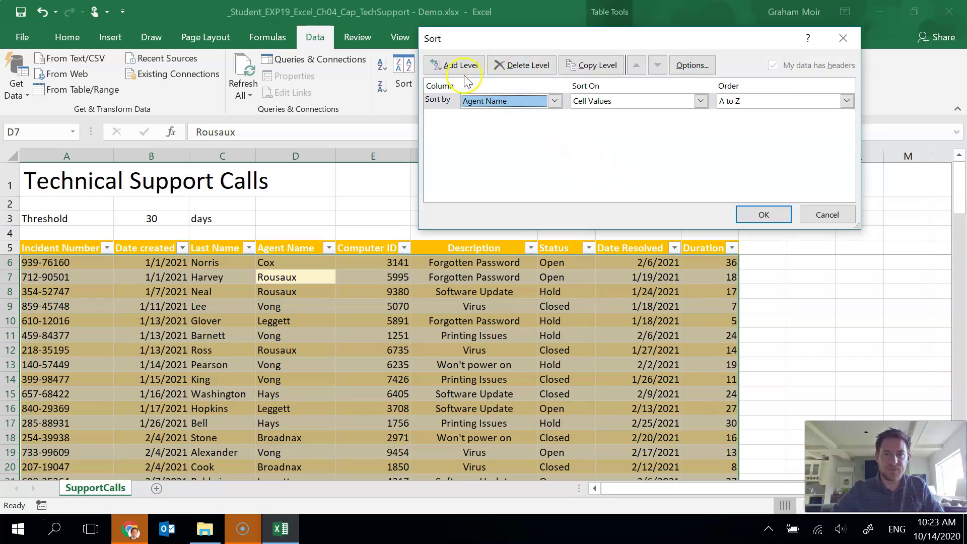
- Add a second level sorting by Description, with its order set to Custom List
left_click(452, 66)
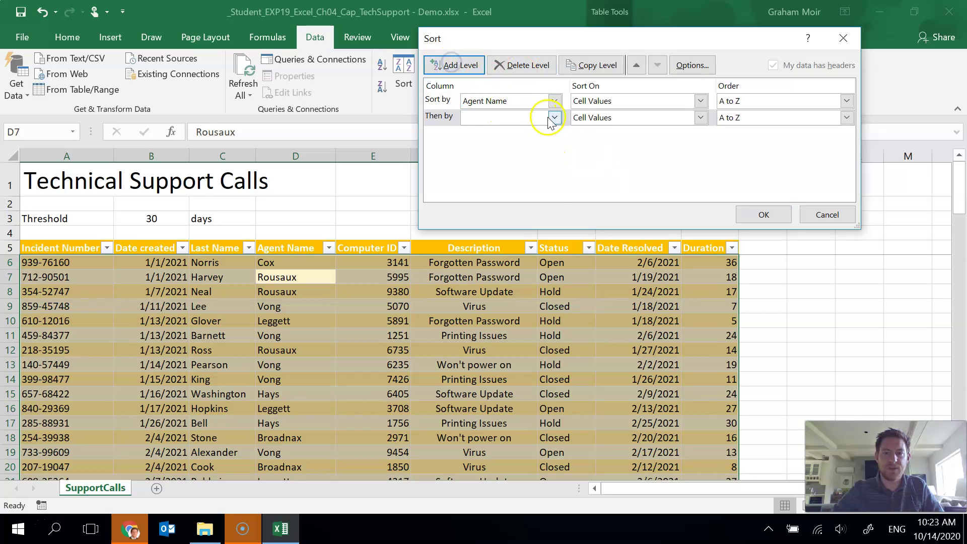
left_click(554, 117)
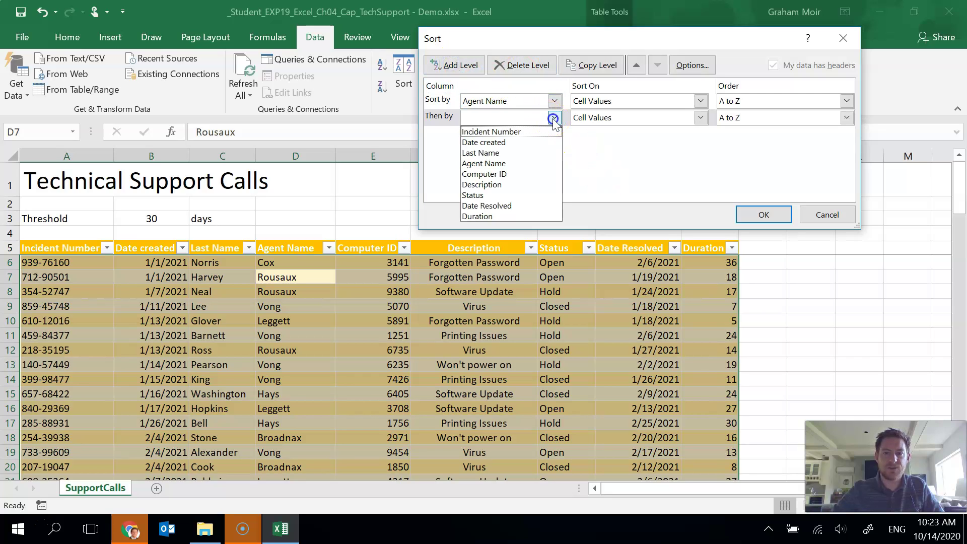
left_click(510, 184)
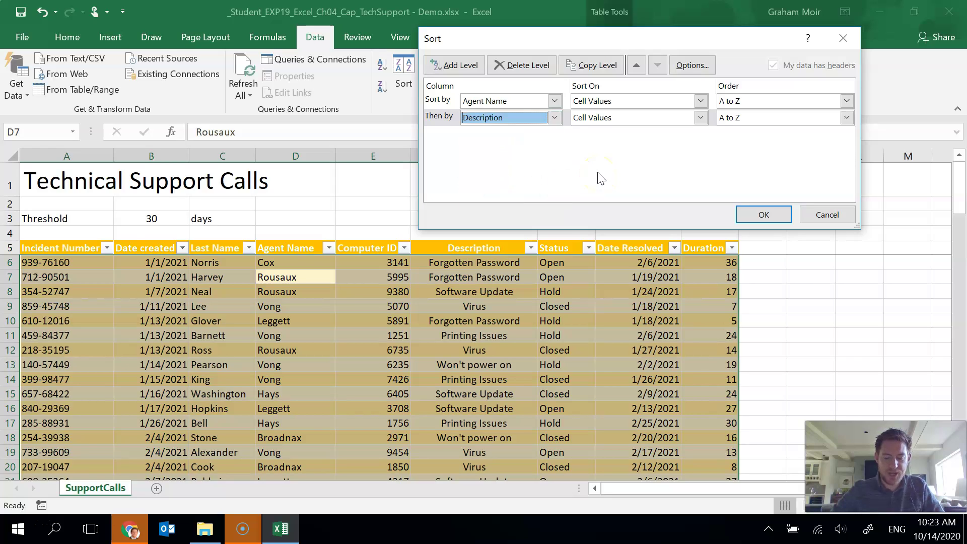
left_click(848, 120)
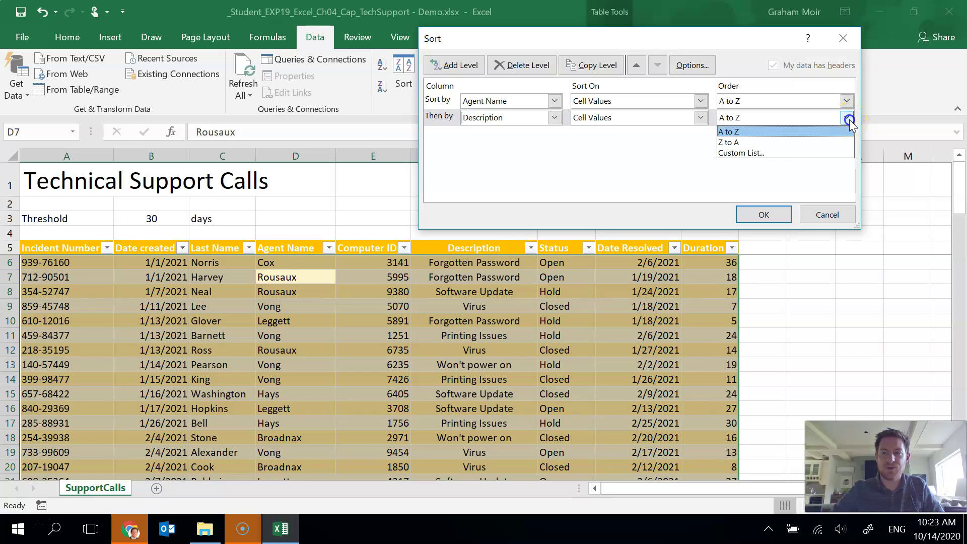
left_click(787, 152)
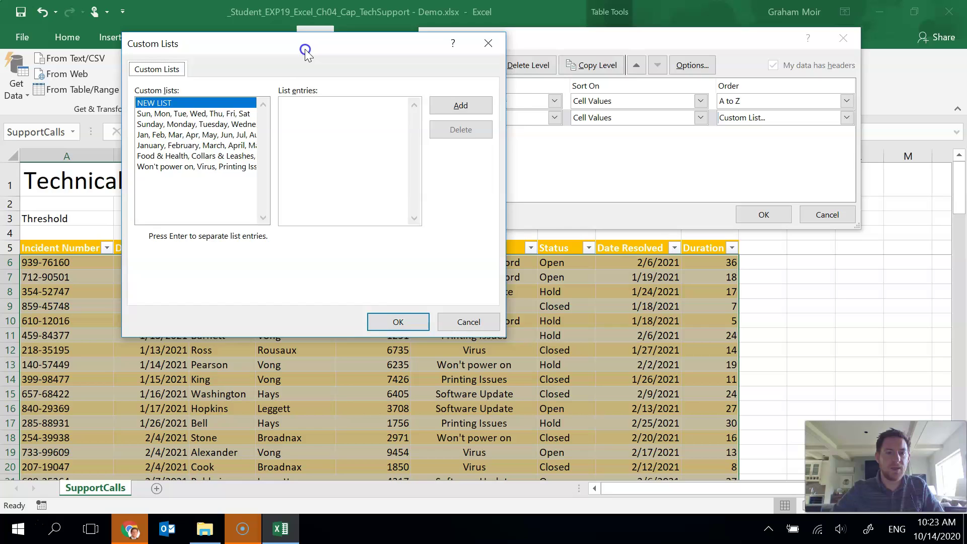
- Create the list Won't power on, Virus, Printing Issues, Software Update, Forgotten Password as Description's order
left_click_drag(306, 53, 527, 92)
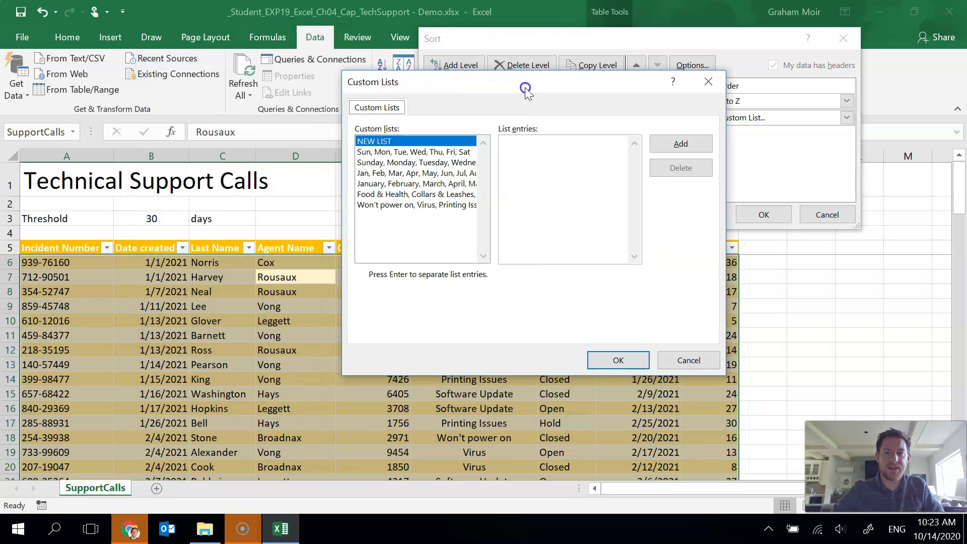
left_click(384, 144)
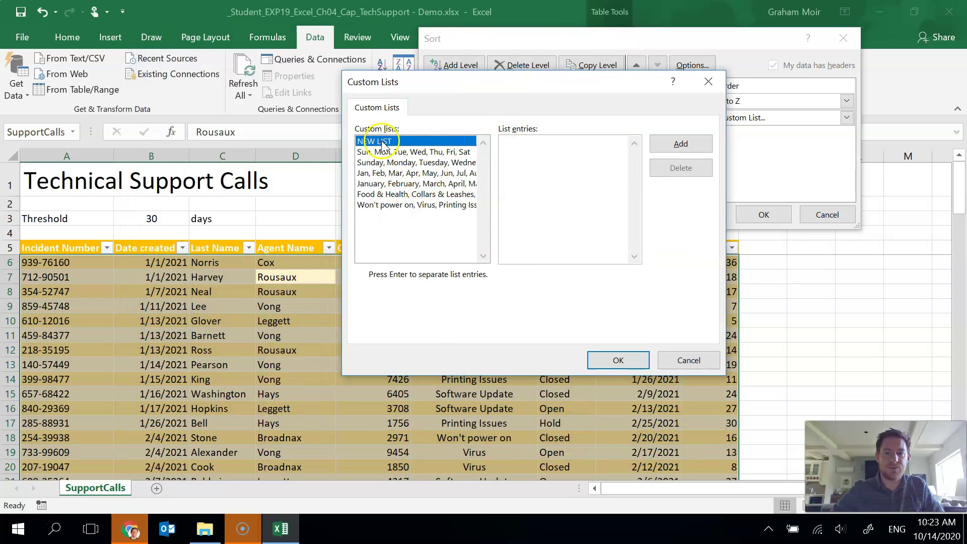
left_click(418, 205)
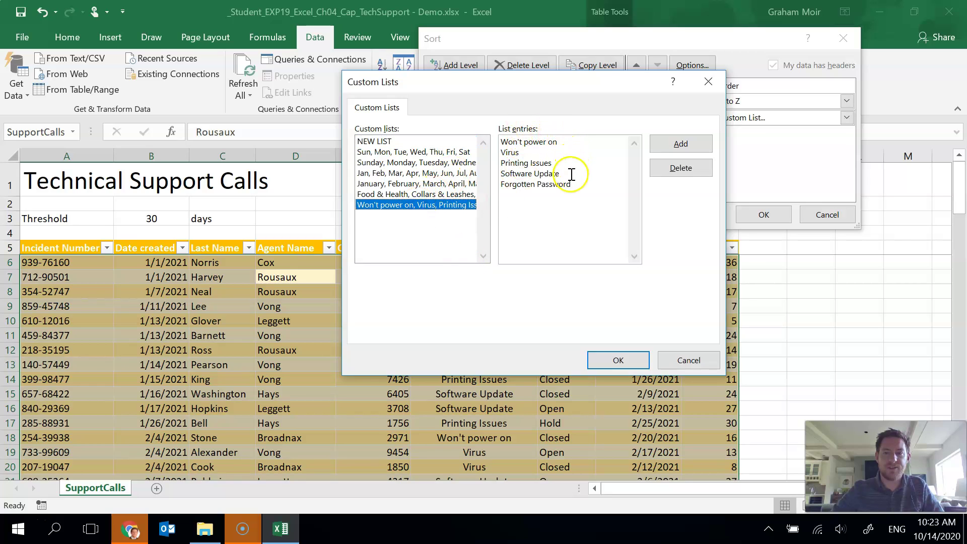
left_click(574, 145)
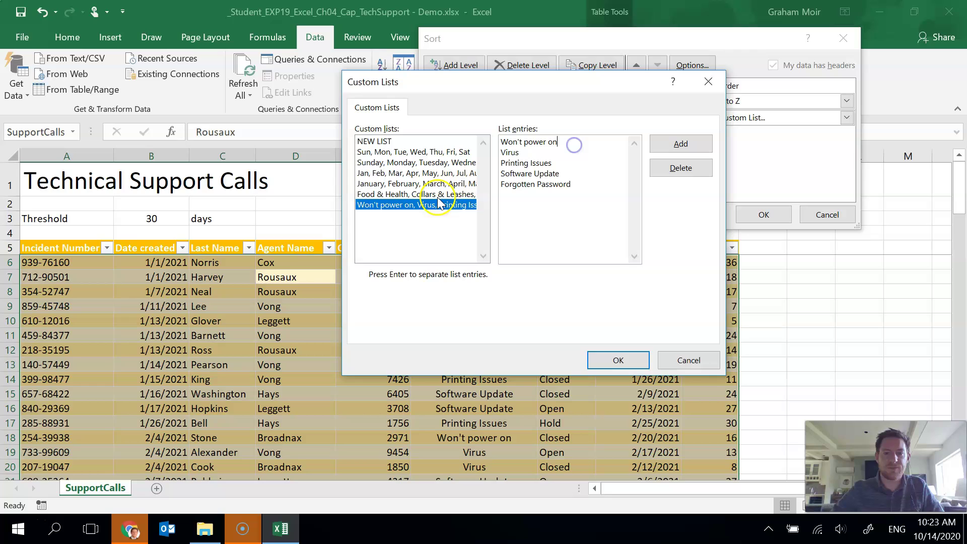
left_click(384, 141)
left_click(527, 148)
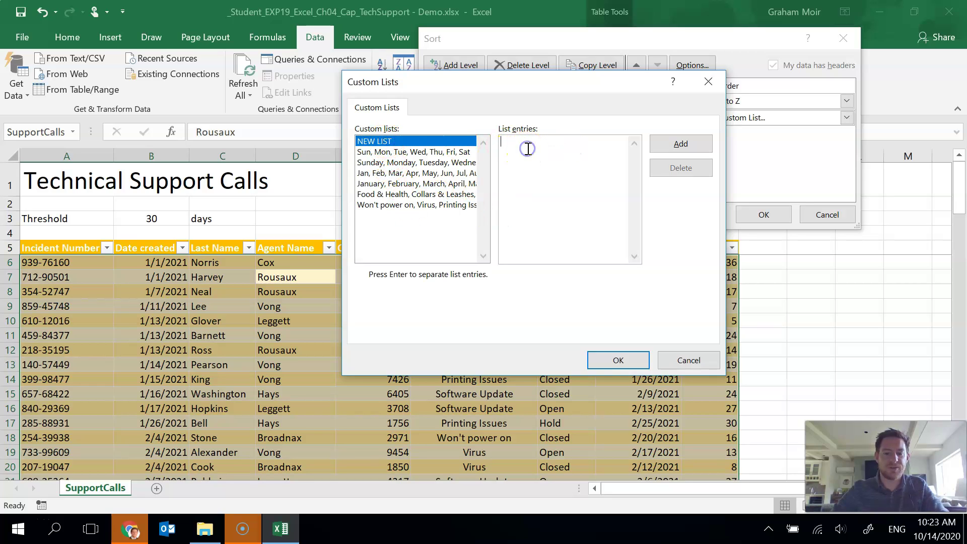
type("W")
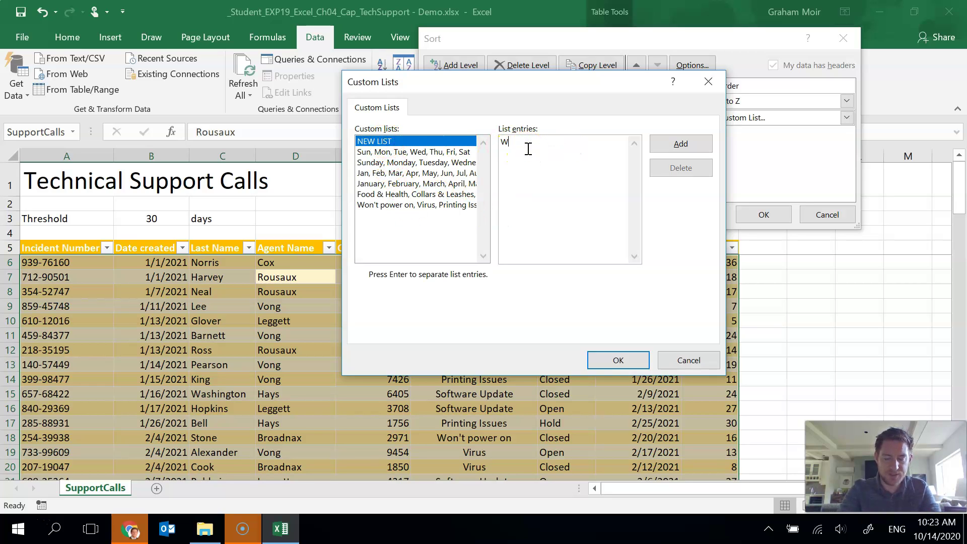
type("on't power on")
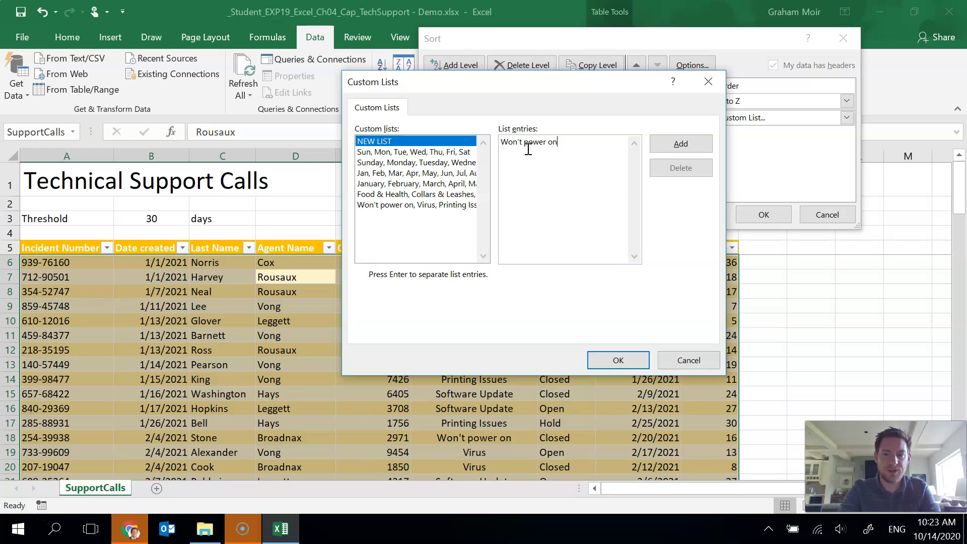
type(", Virus,")
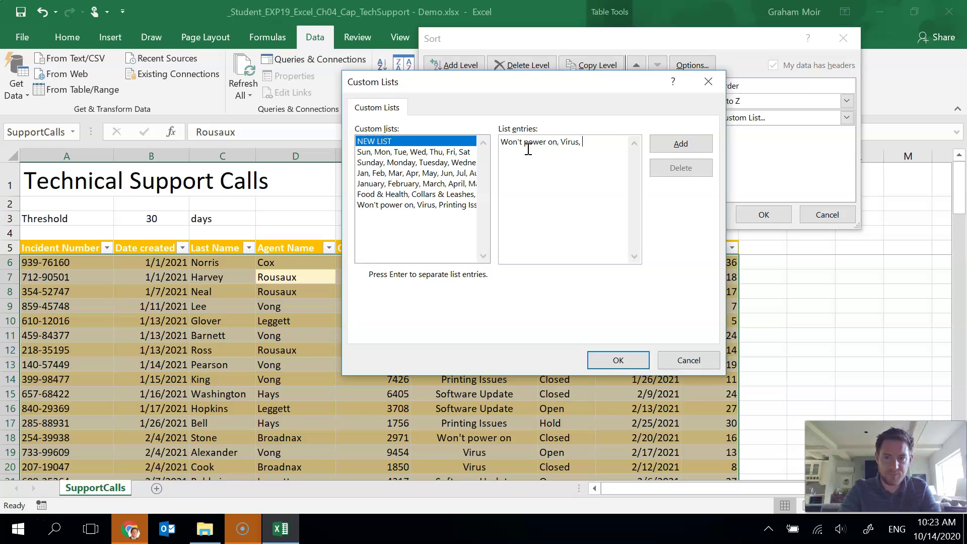
type("Virus, Printing Is")
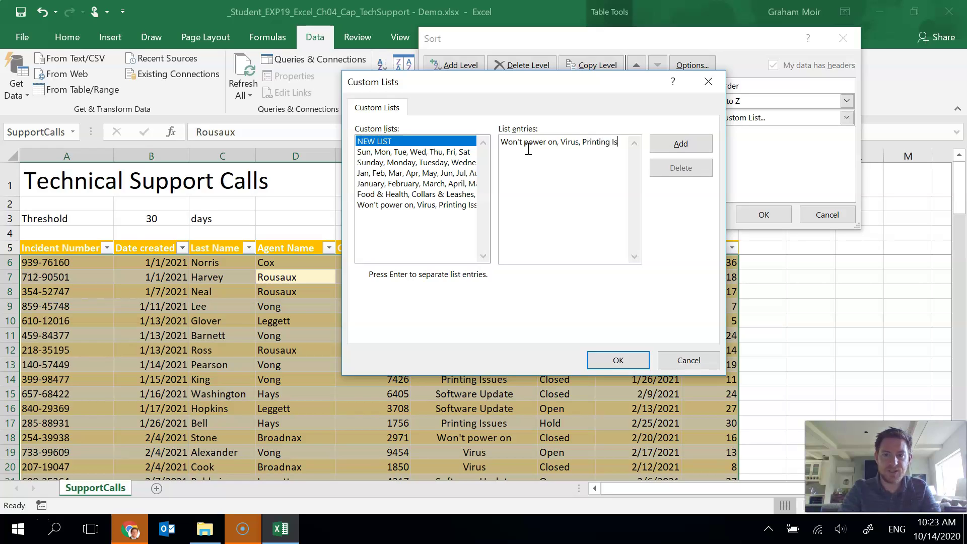
type("sues")
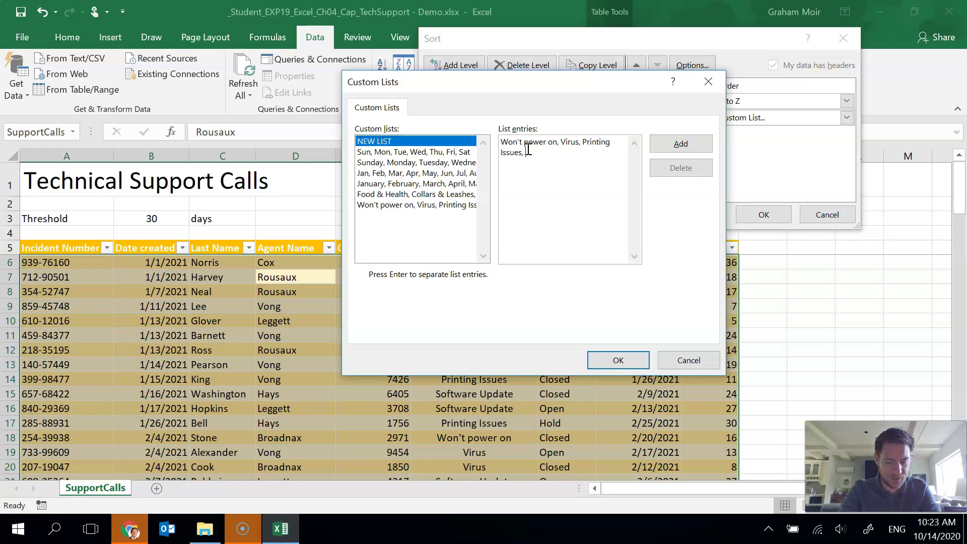
type(", Software Upda")
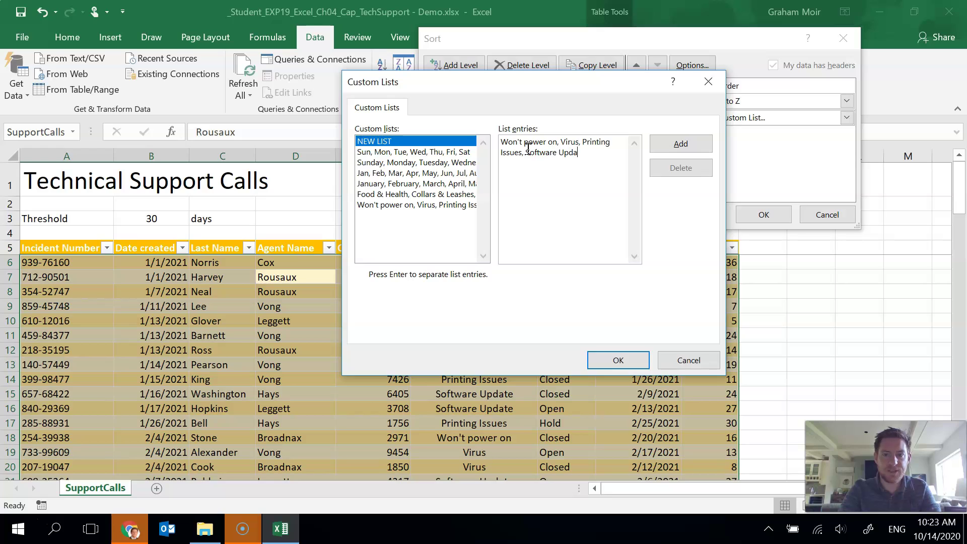
type("te, FOrgotten Pass")
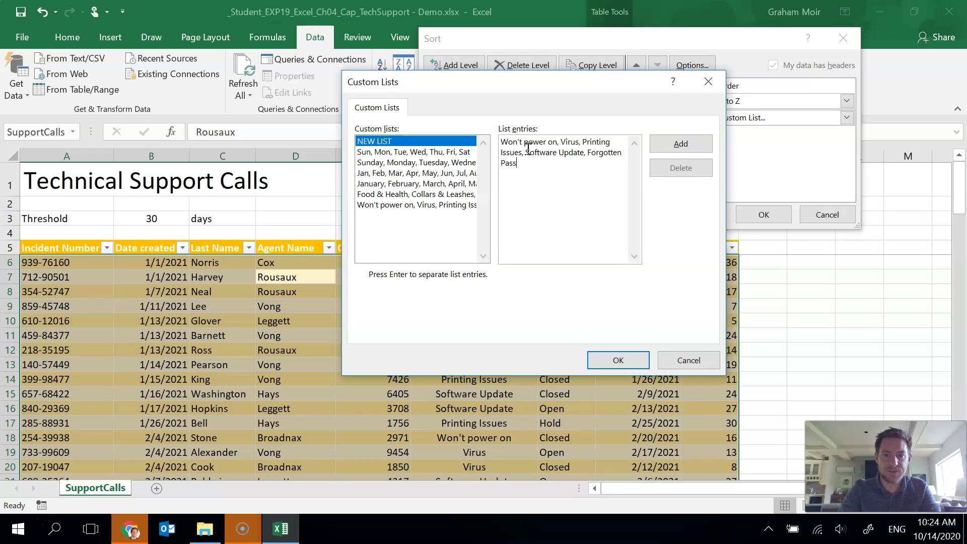
type("word")
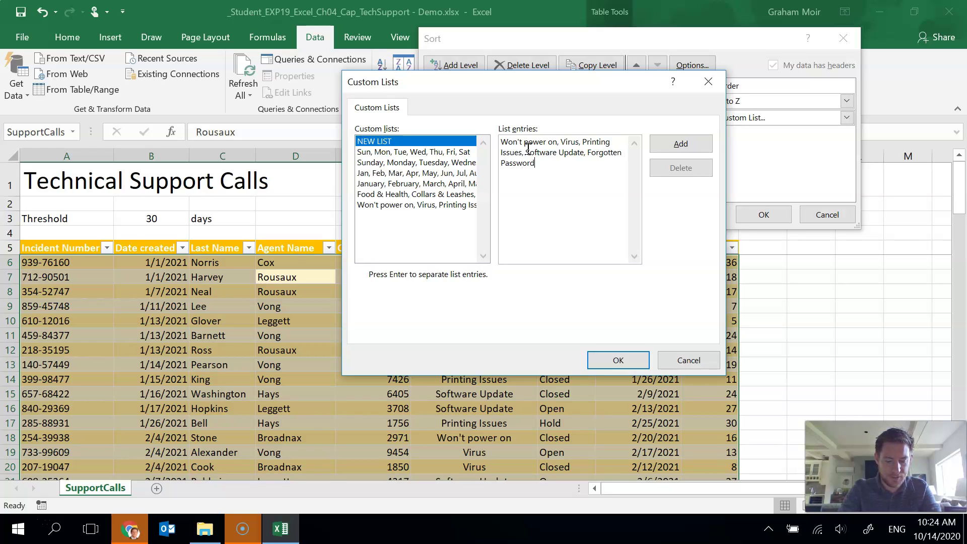
left_click(681, 145)
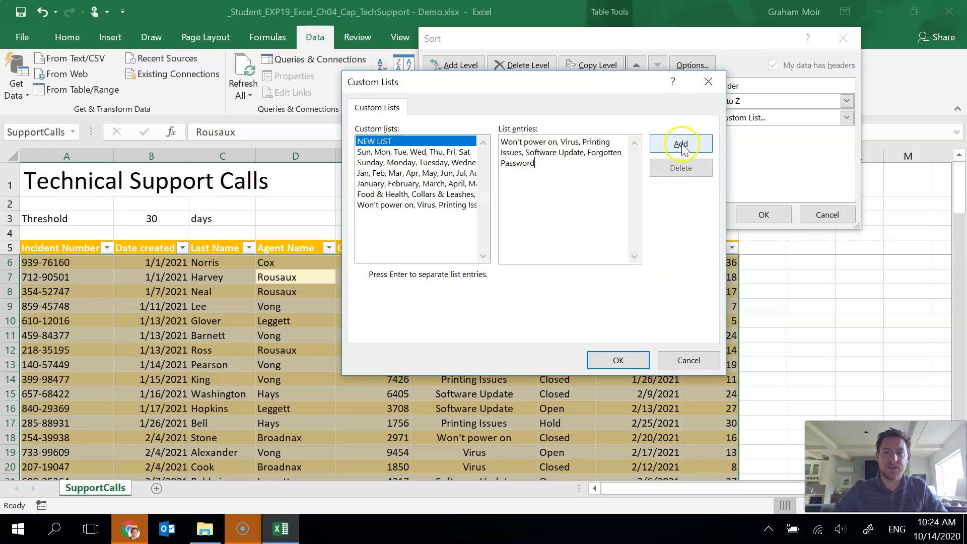
left_click(425, 207)
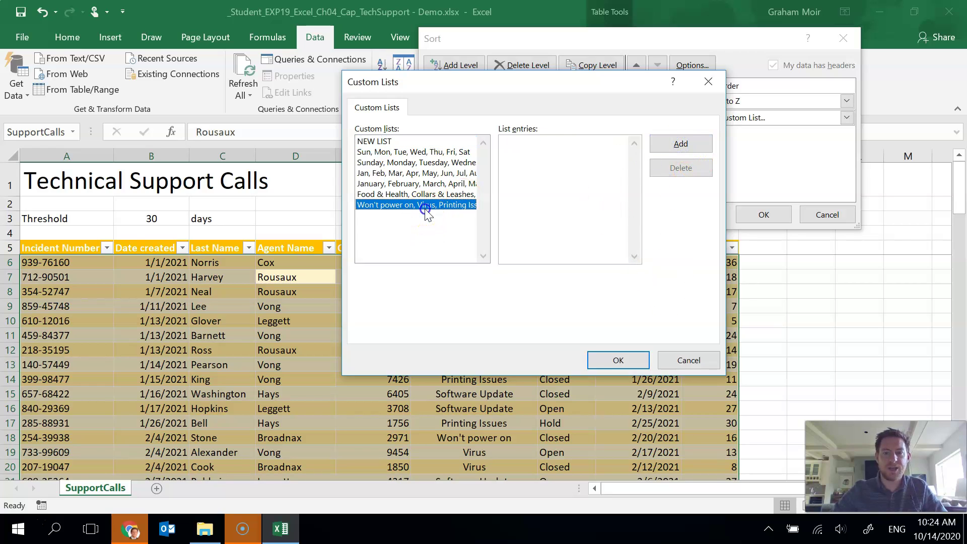
left_click(612, 361)
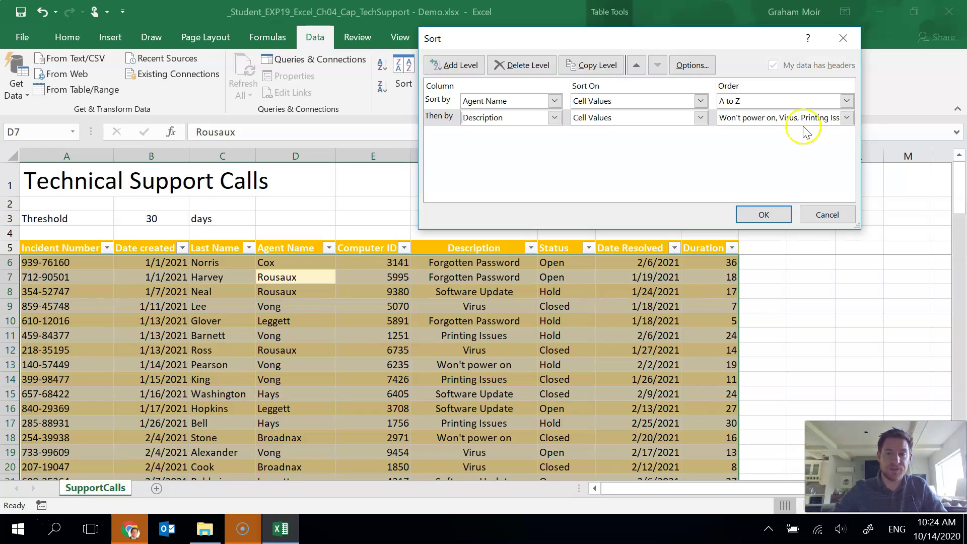
- Add a third sort level on Duration, Smallest to Largest, and apply the sort
left_click(457, 62)
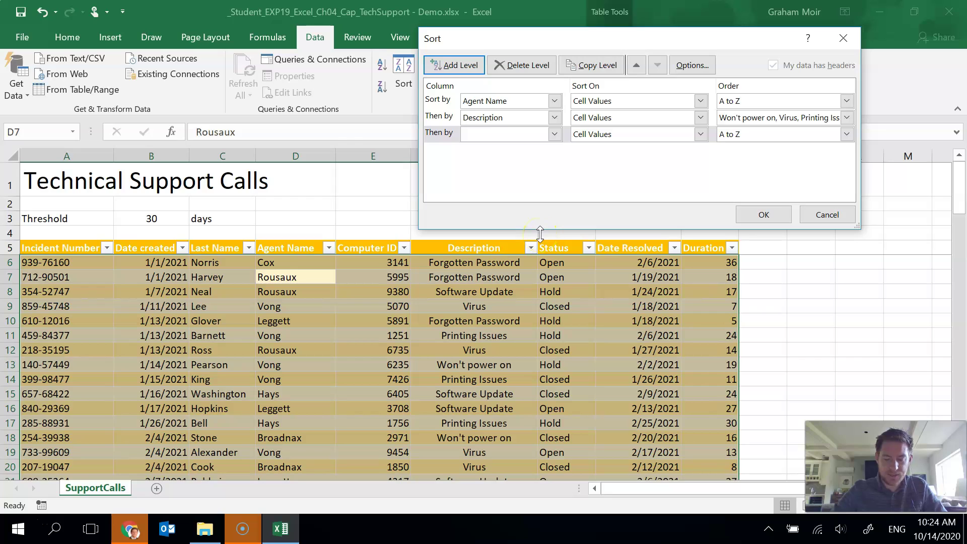
left_click(554, 134)
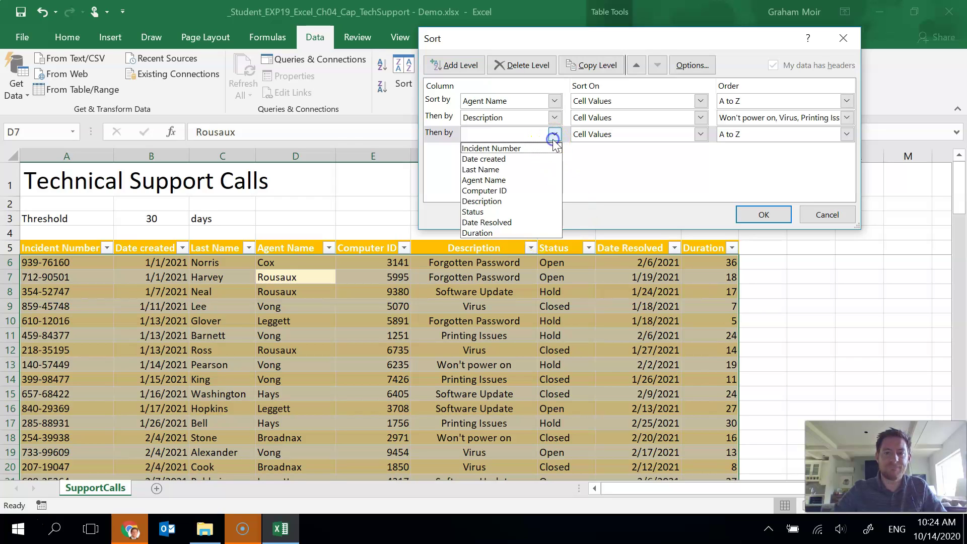
left_click(491, 232)
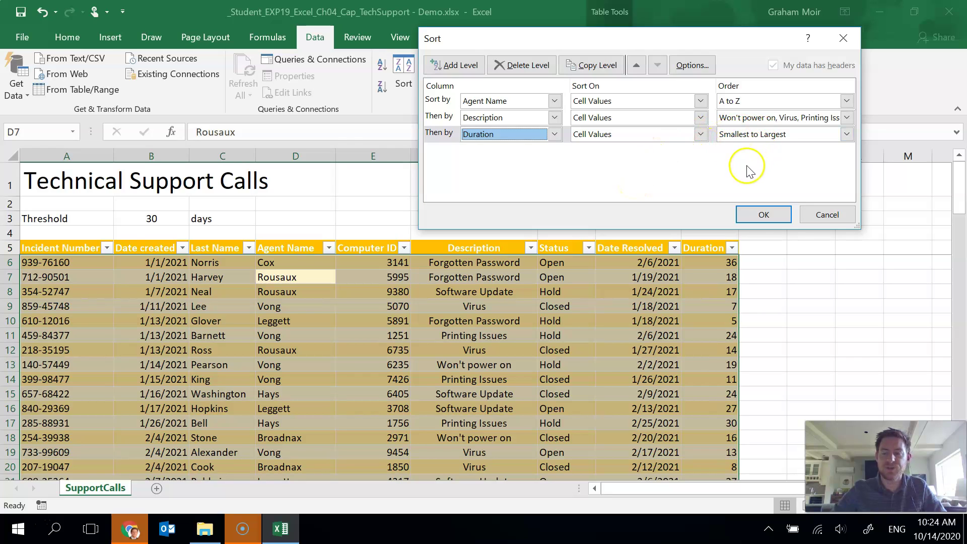
left_click(756, 210)
left_click(759, 215)
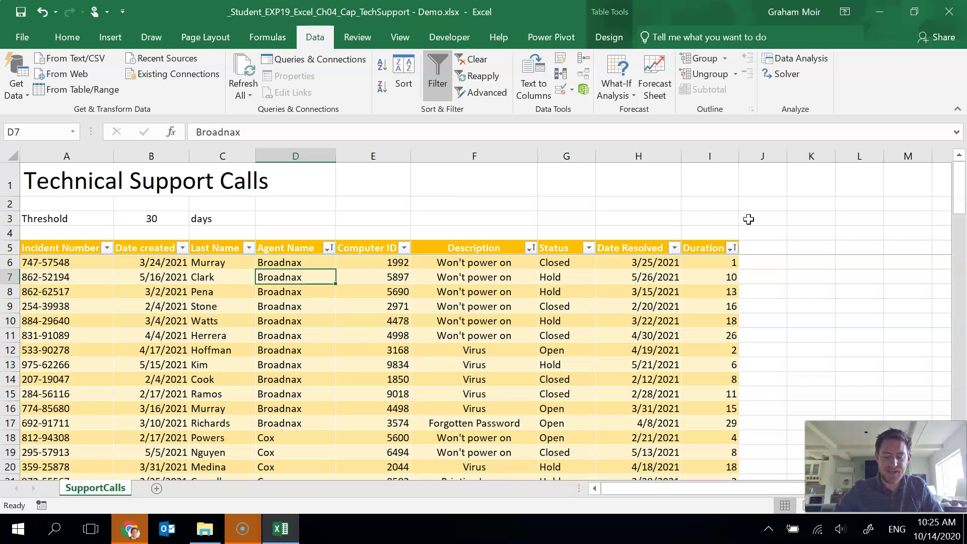
- Filter the Status column to Closed only, showing 31 of 83 records
left_click(587, 249)
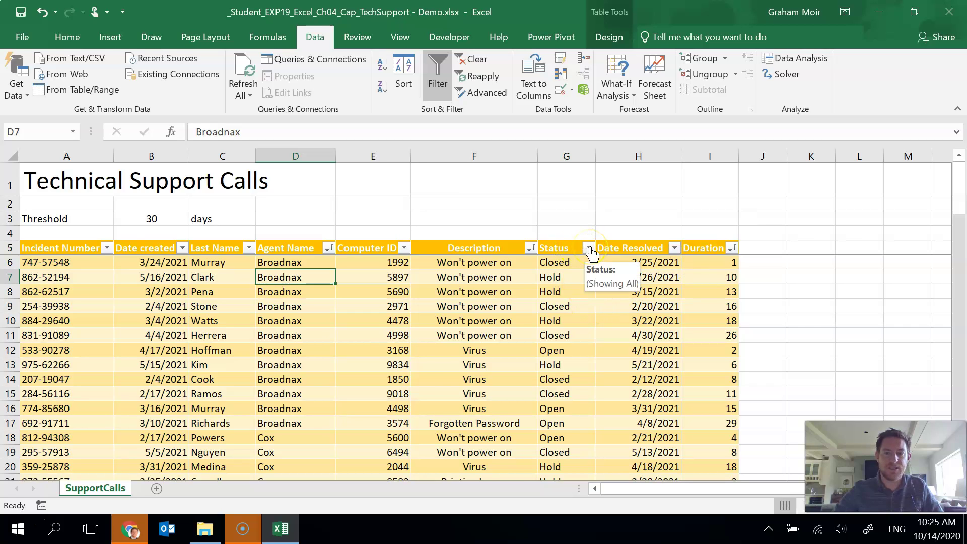
left_click(589, 248)
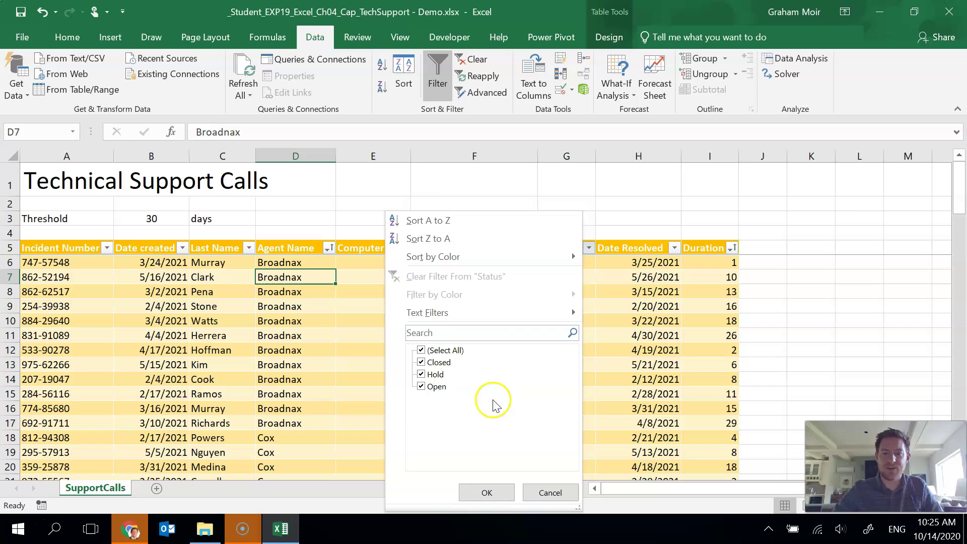
left_click(432, 351)
left_click(434, 362)
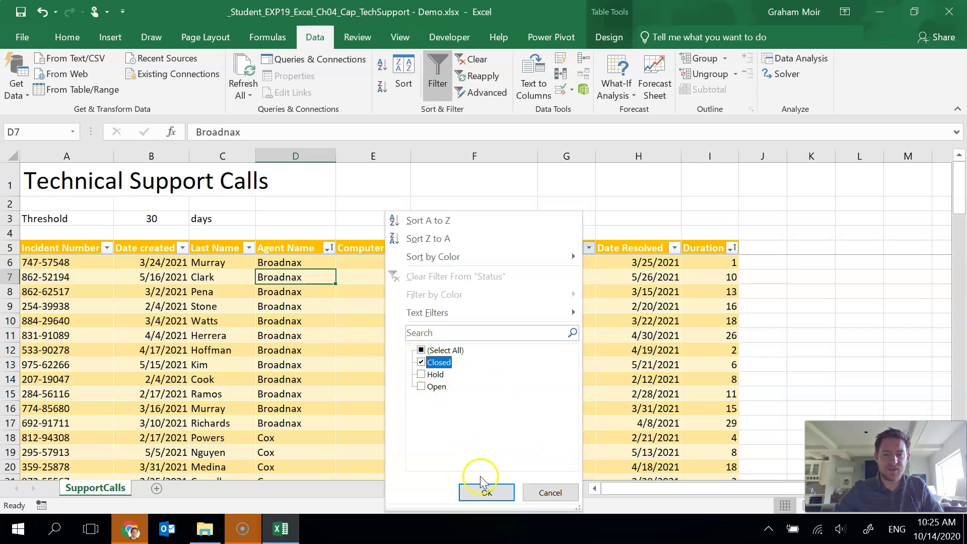
left_click(483, 492)
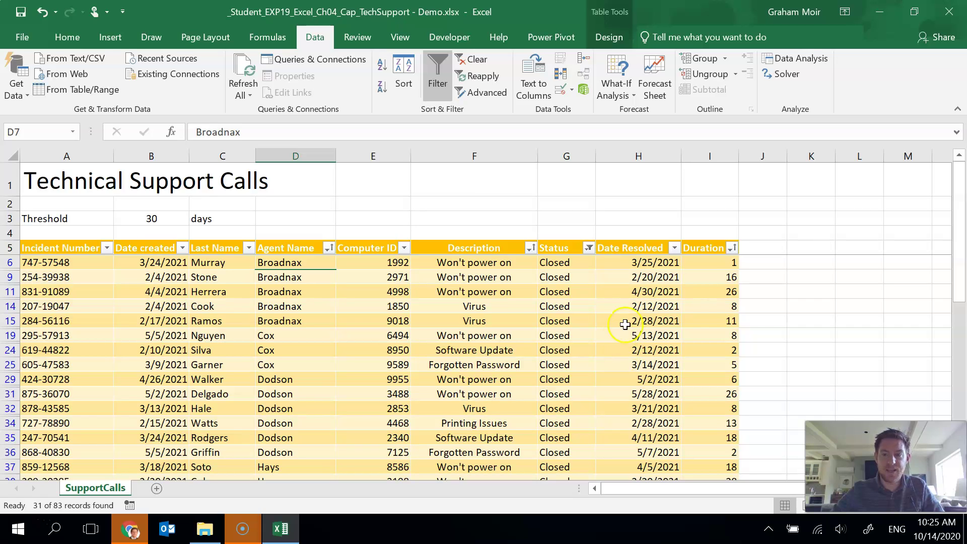
- Select the Duration values and add blue data bars through Quick Analysis
left_click(720, 263)
left_click_drag(721, 263, 712, 438)
left_click(713, 428)
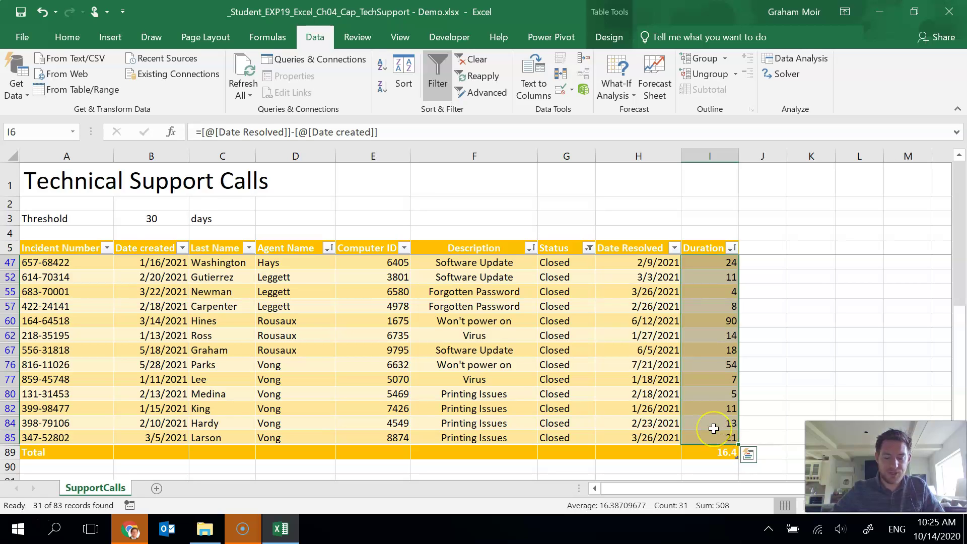
left_click(748, 454)
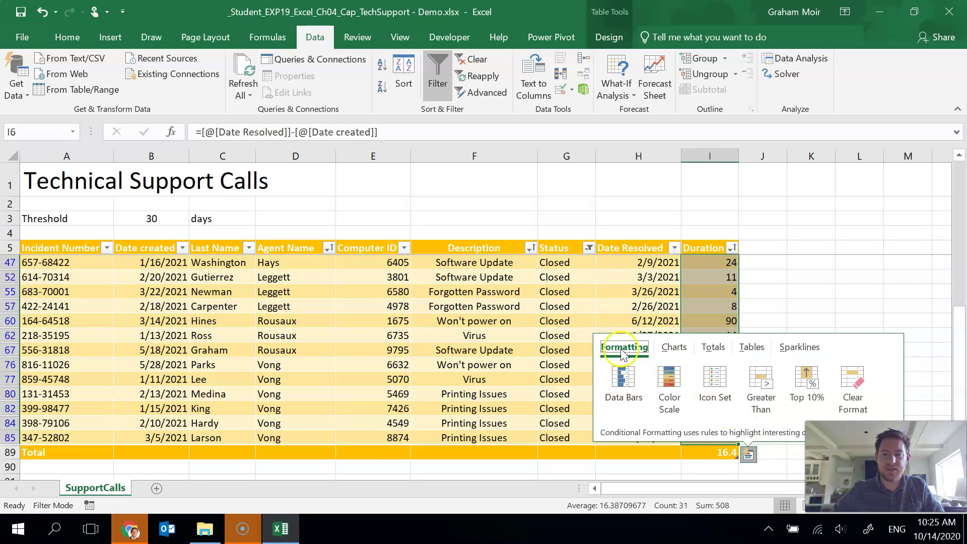
left_click(629, 394)
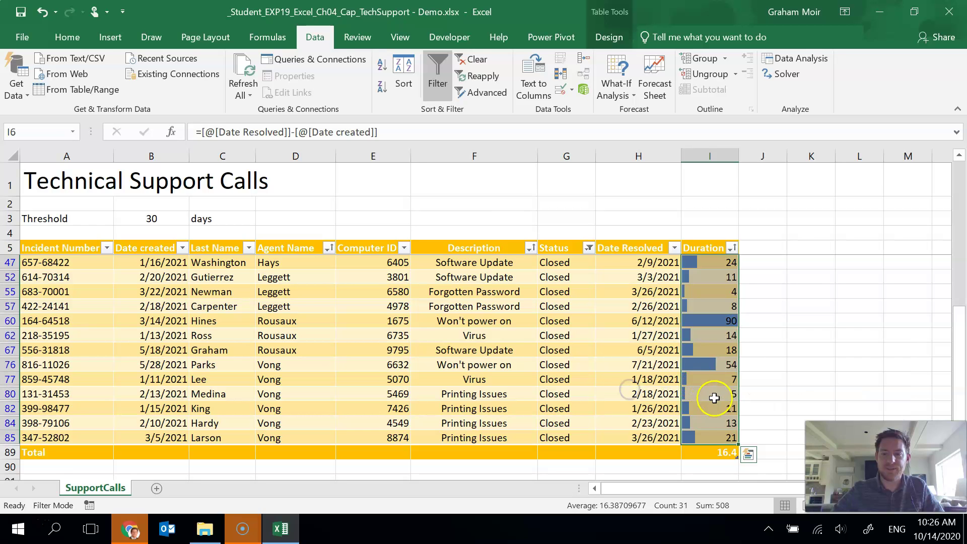
left_click(701, 408)
scroll(702, 414, "up", 1)
scroll(702, 414, "up", 5)
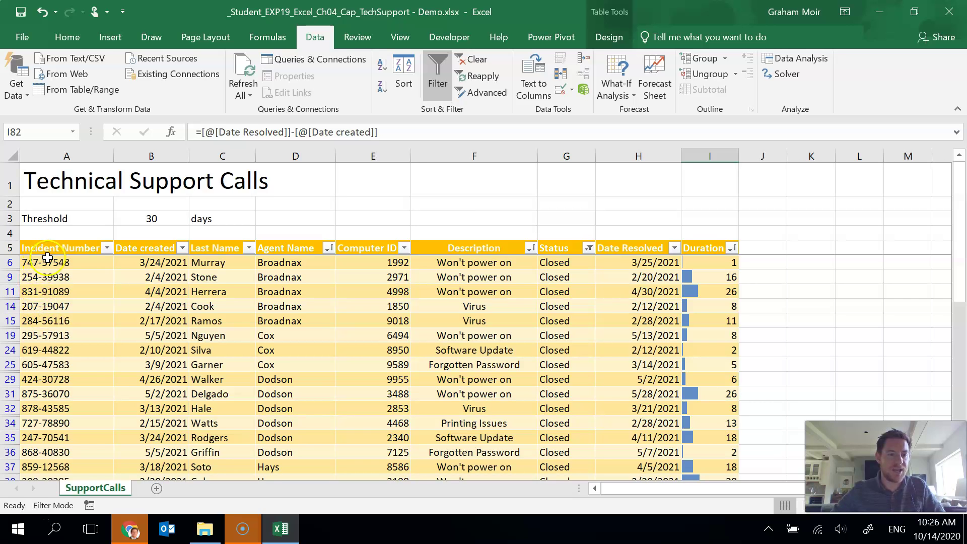
- Select the Incident Number cells and start a new formula-based conditional formatting rule
left_click_drag(47, 258, 44, 467)
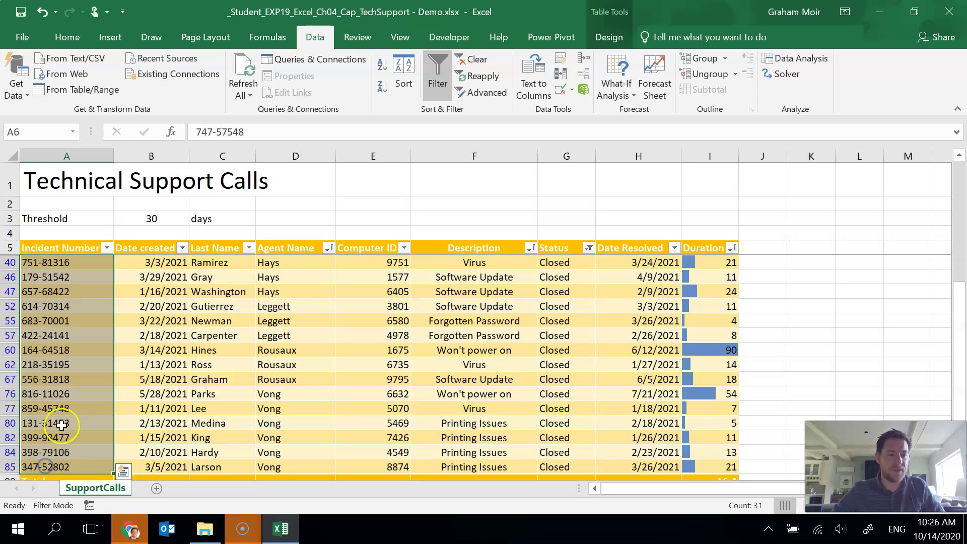
left_click(68, 40)
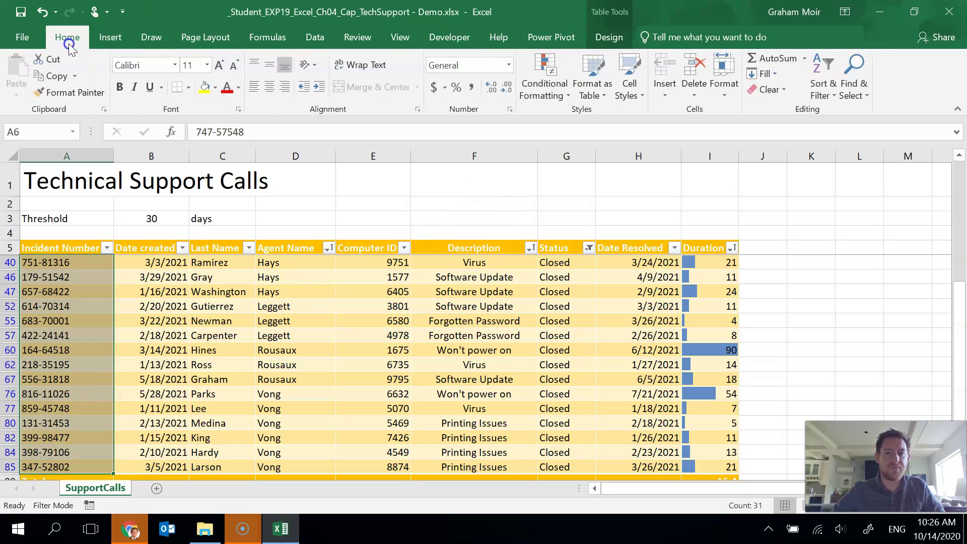
left_click(548, 96)
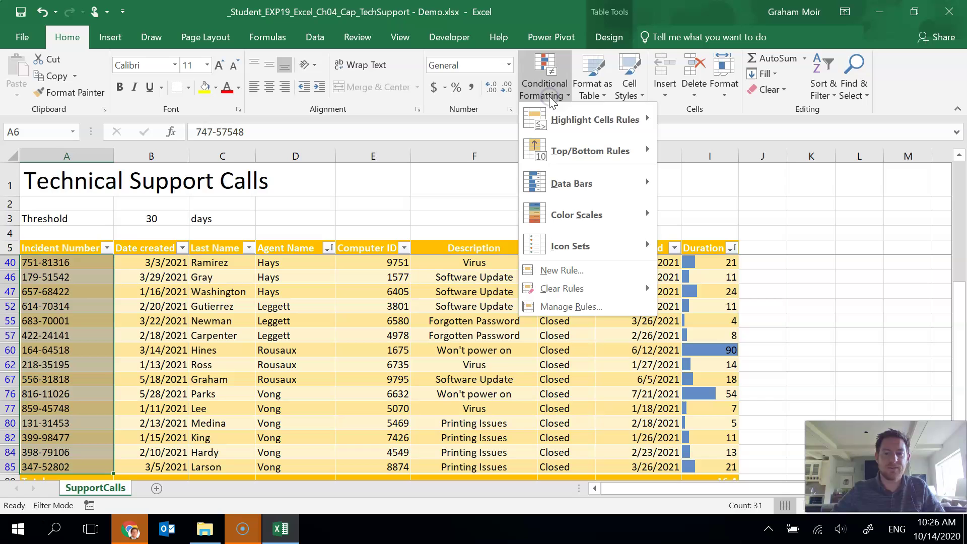
left_click(584, 272)
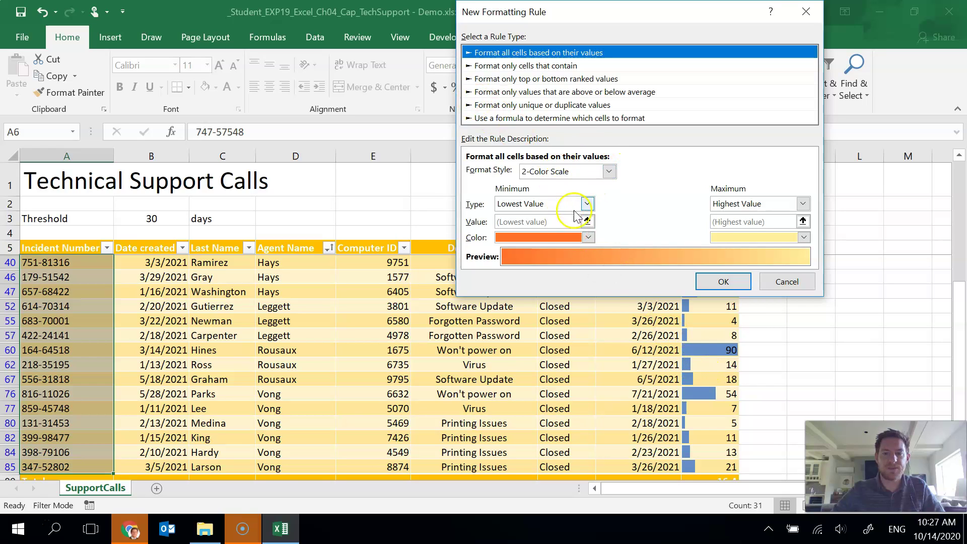
left_click(527, 119)
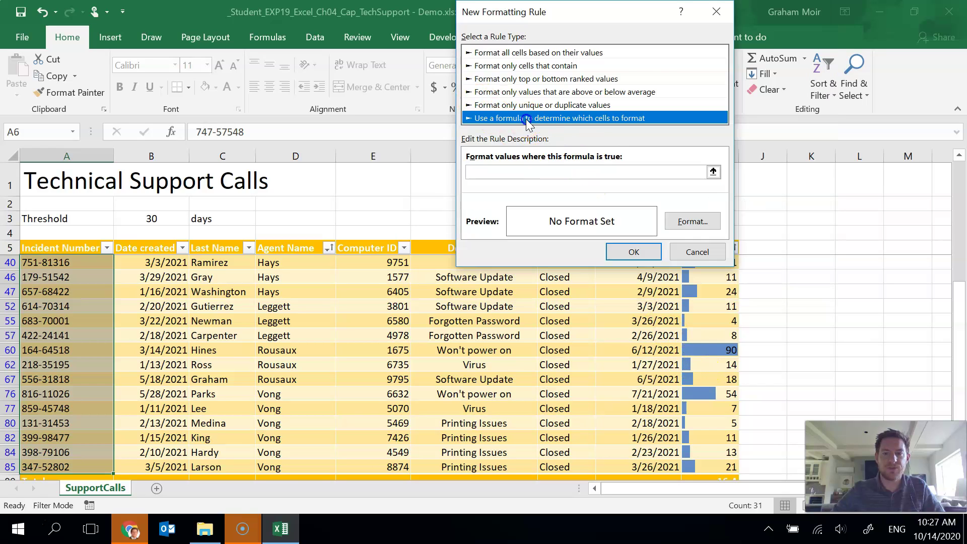
left_click(527, 172)
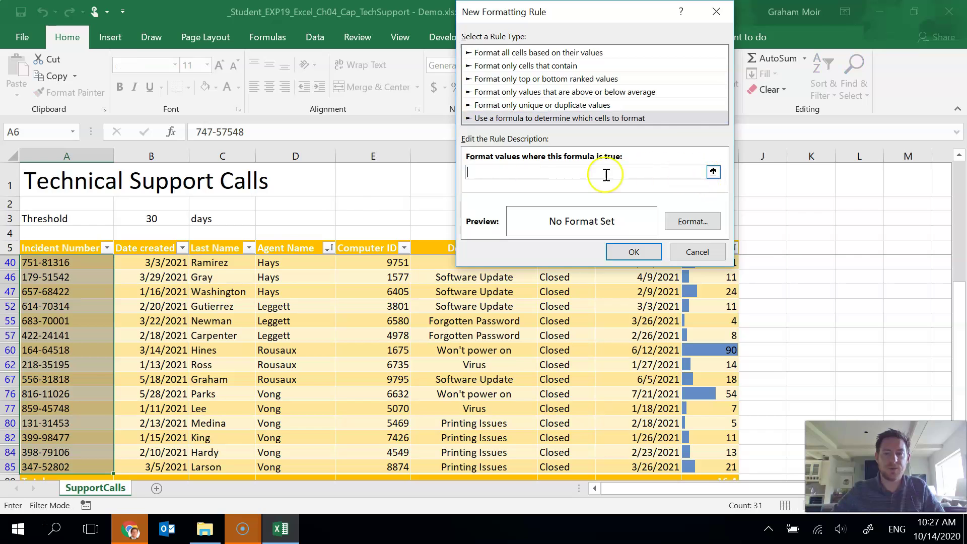
- Enter the rule formula =I6>=30, referencing the first Duration cell without $ signs
scroll(190, 357, "up", 2)
scroll(191, 357, "up", 4)
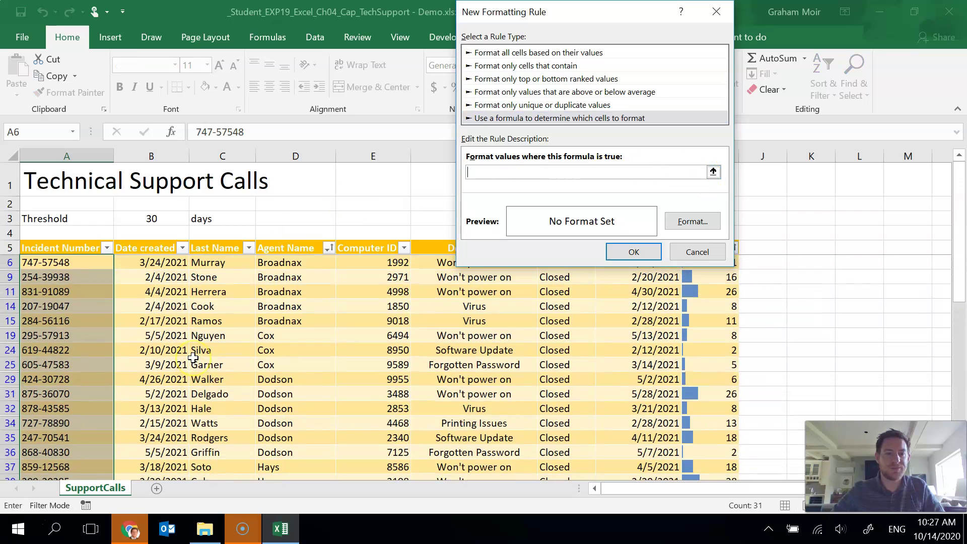
scroll(191, 360, "down", 1)
scroll(189, 373, "up", 1)
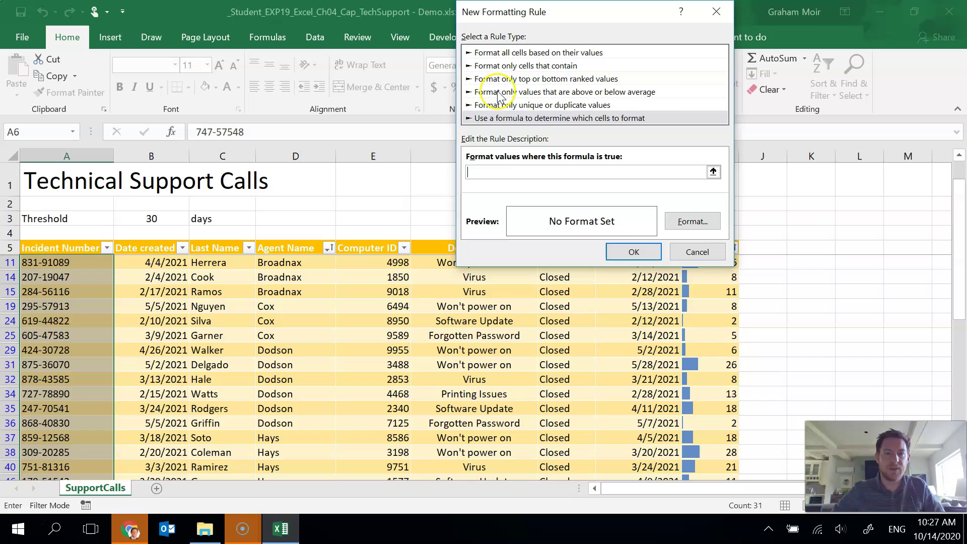
scroll(186, 382, "up", 1)
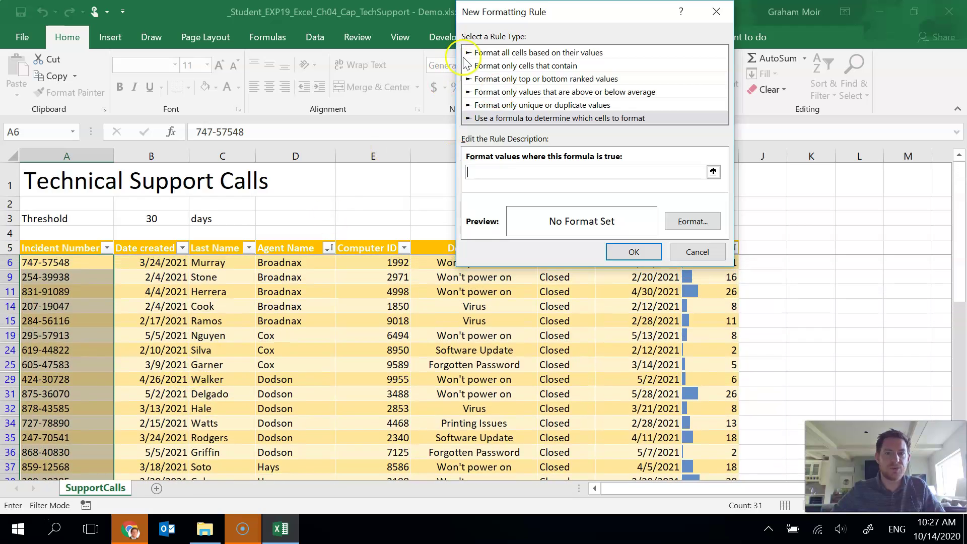
left_click_drag(520, 9, 218, 118)
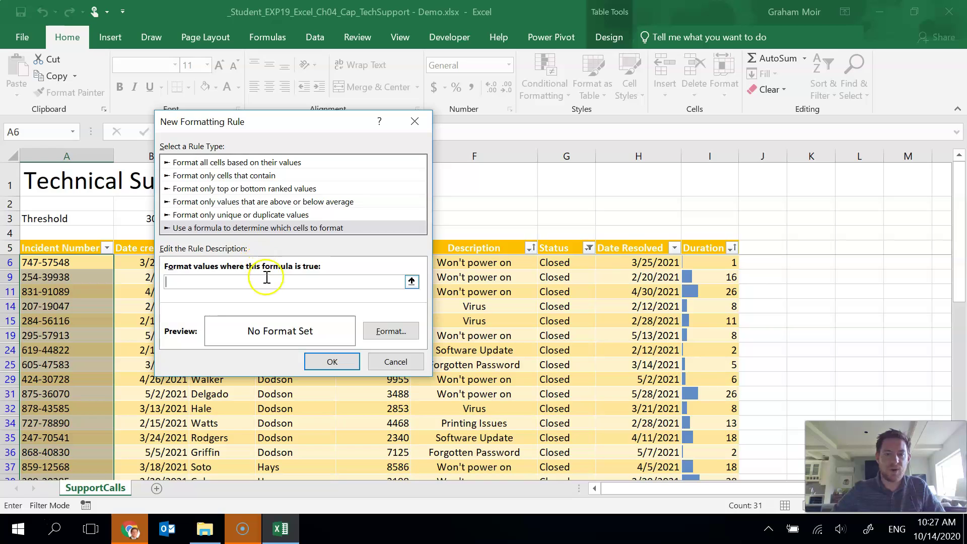
left_click(697, 267)
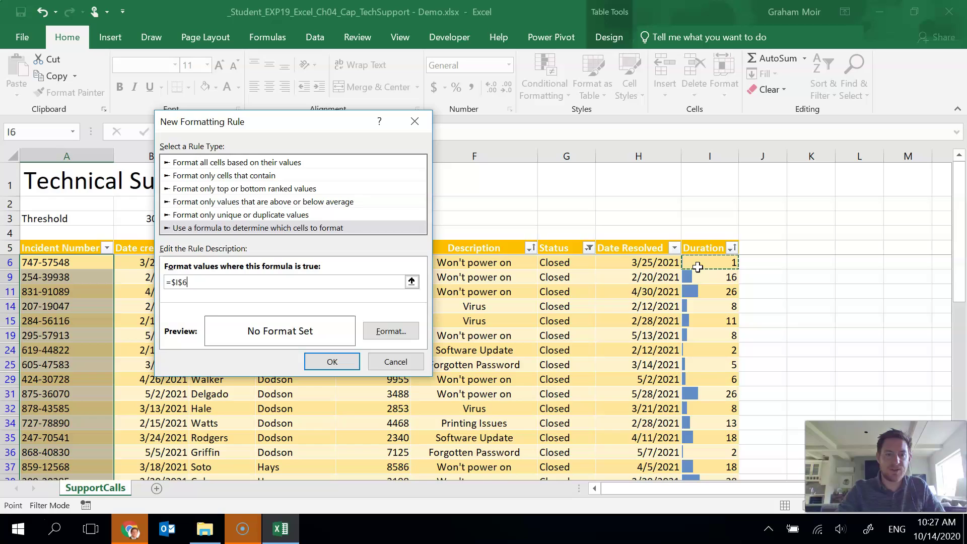
type(">=30")
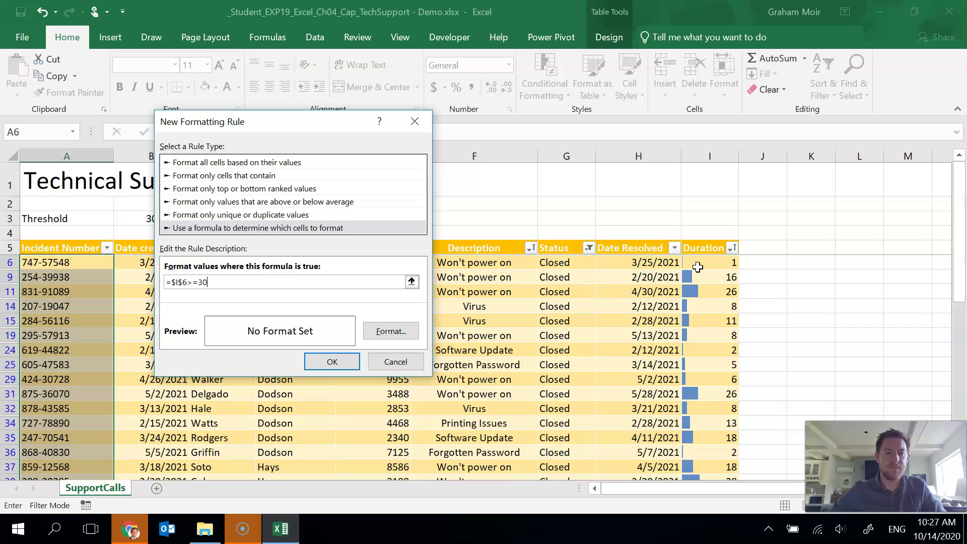
left_click(174, 282)
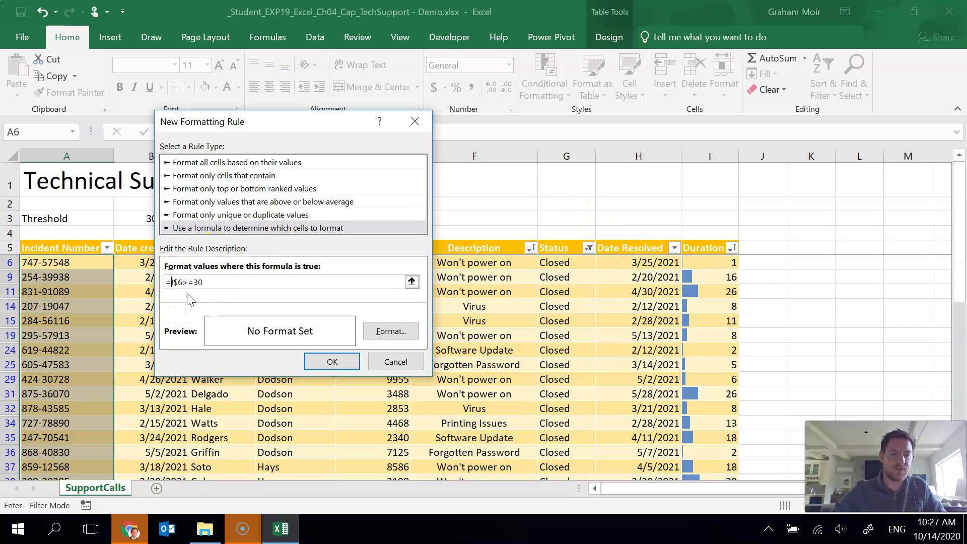
left_click(176, 282)
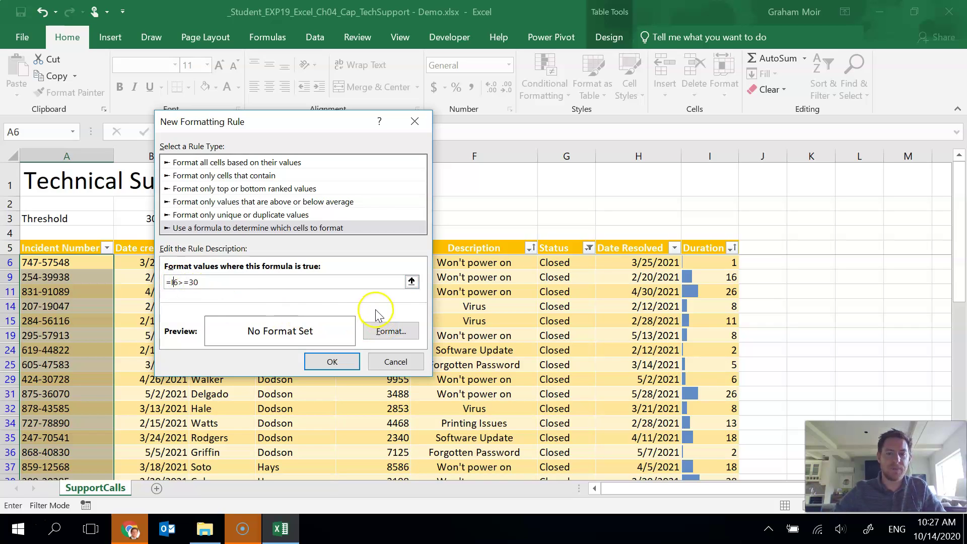
left_click(283, 277)
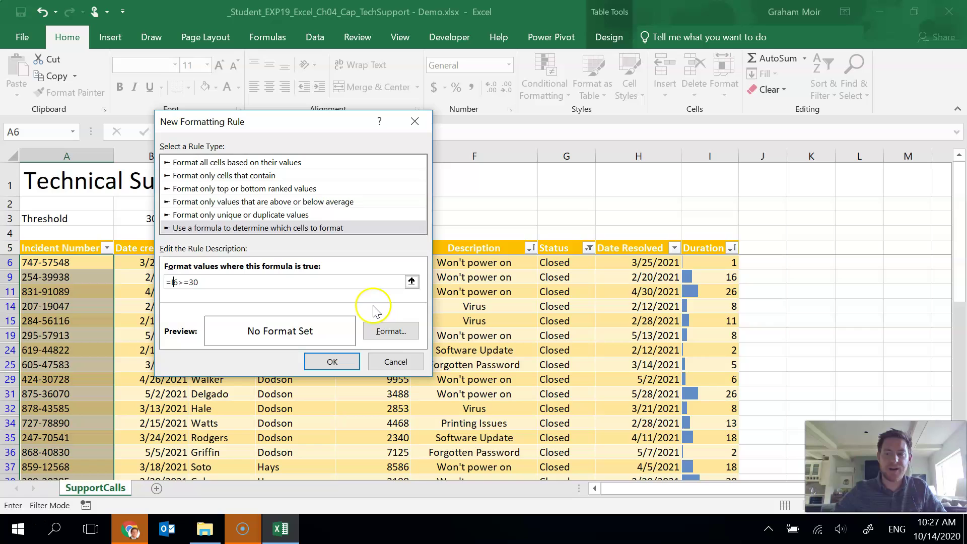
- Give the =I6>=30 rule a bold font and red fill, then save the rule
left_click(398, 332)
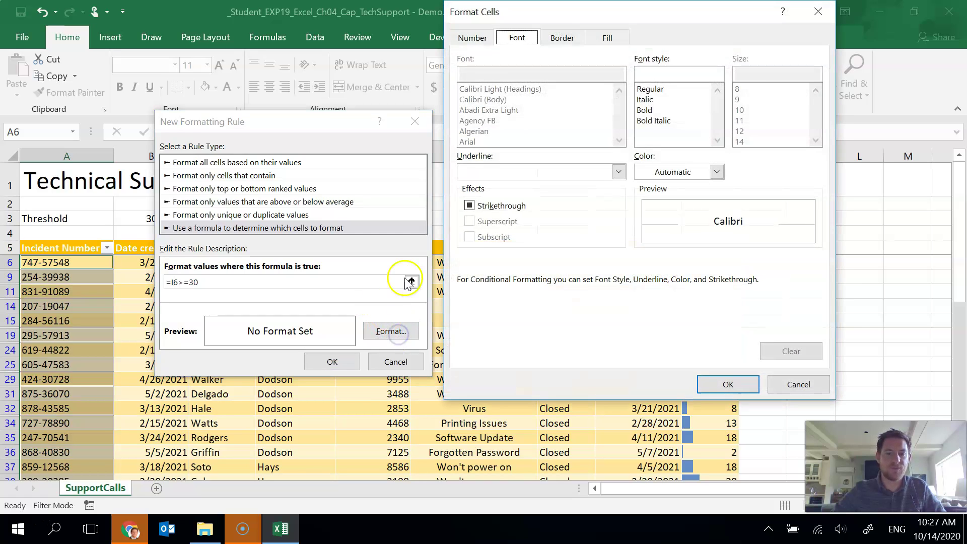
left_click(646, 110)
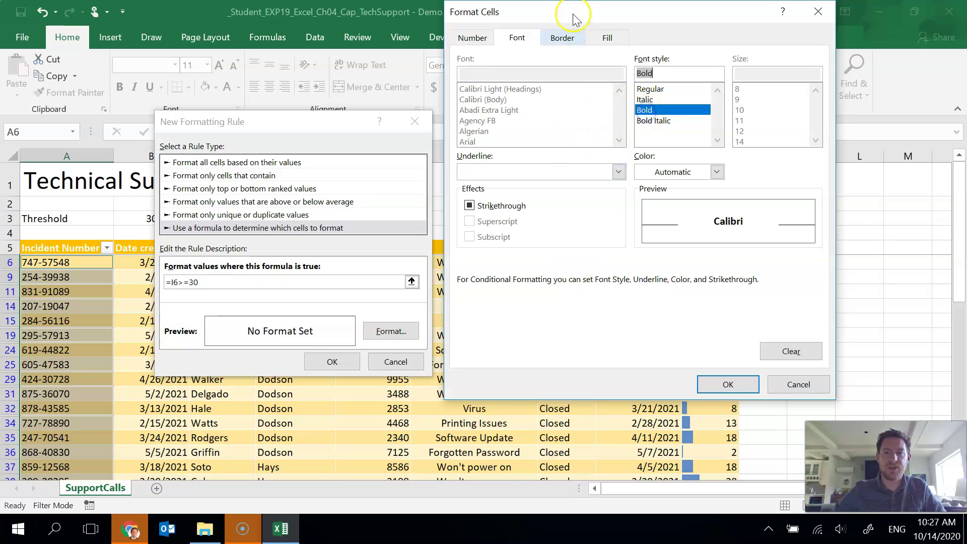
left_click(606, 38)
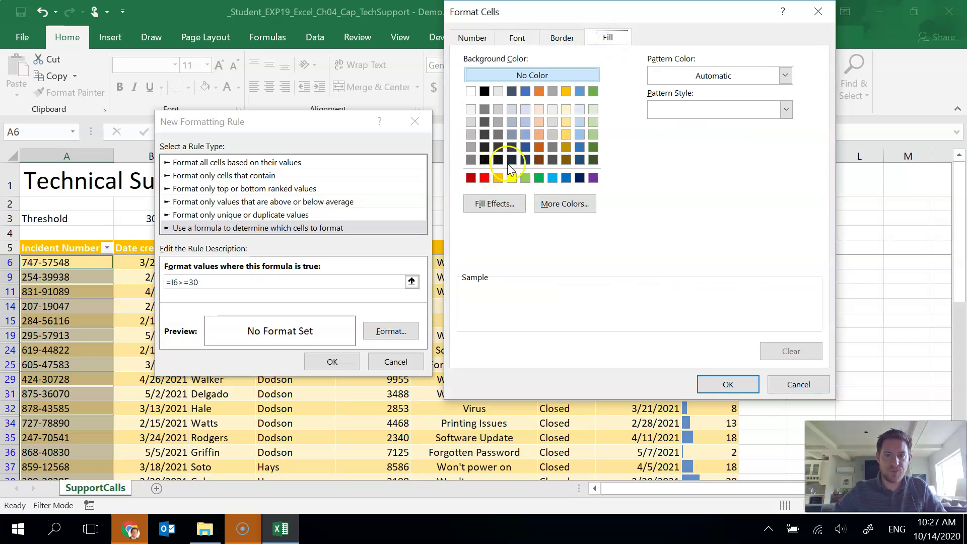
left_click(483, 177)
left_click(738, 383)
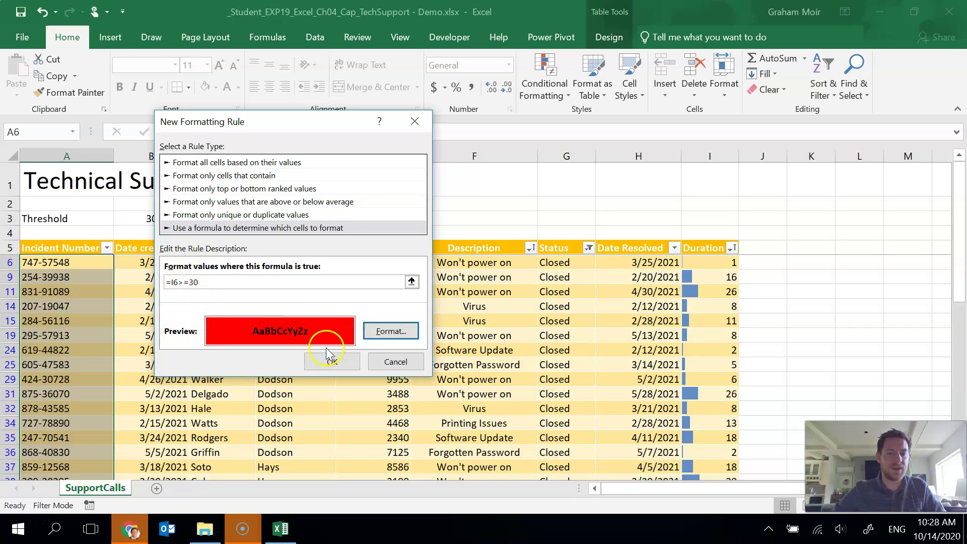
left_click(333, 361)
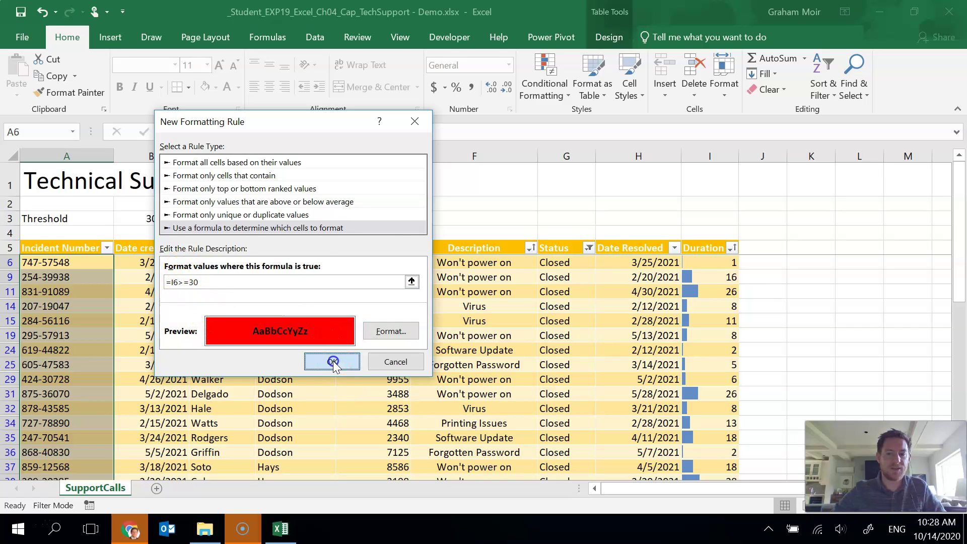
left_click(179, 334)
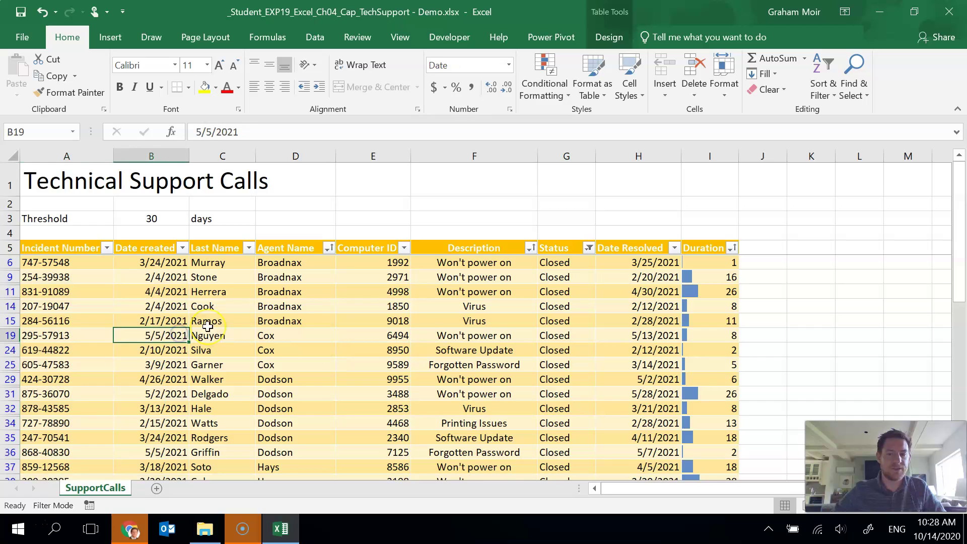
scroll(207, 326, "down", 4)
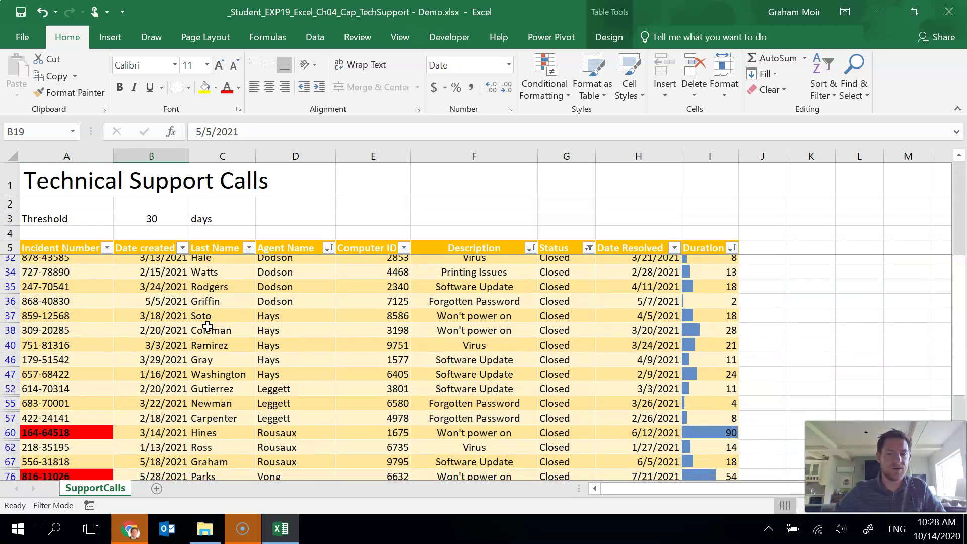
scroll(207, 326, "down", 2)
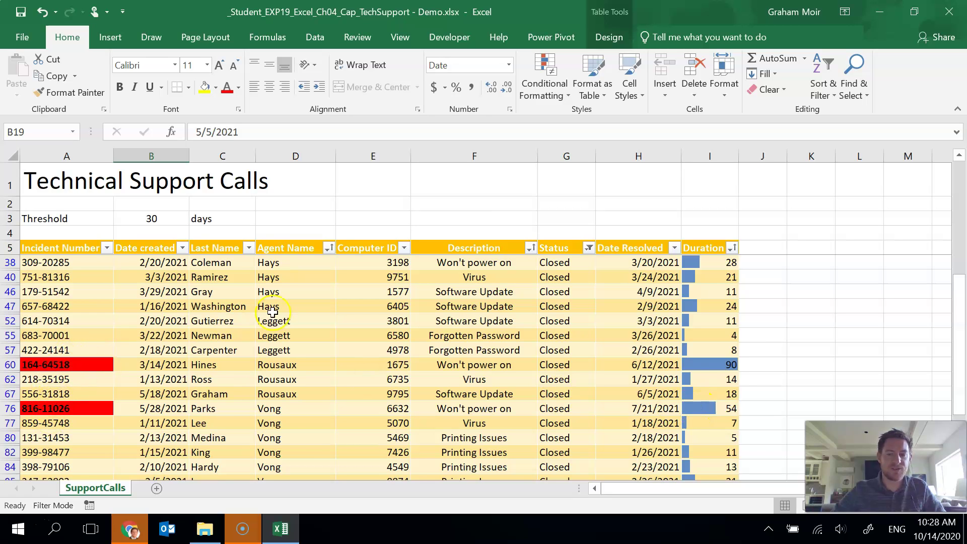
scroll(273, 313, "down", 2)
scroll(274, 313, "up", 1)
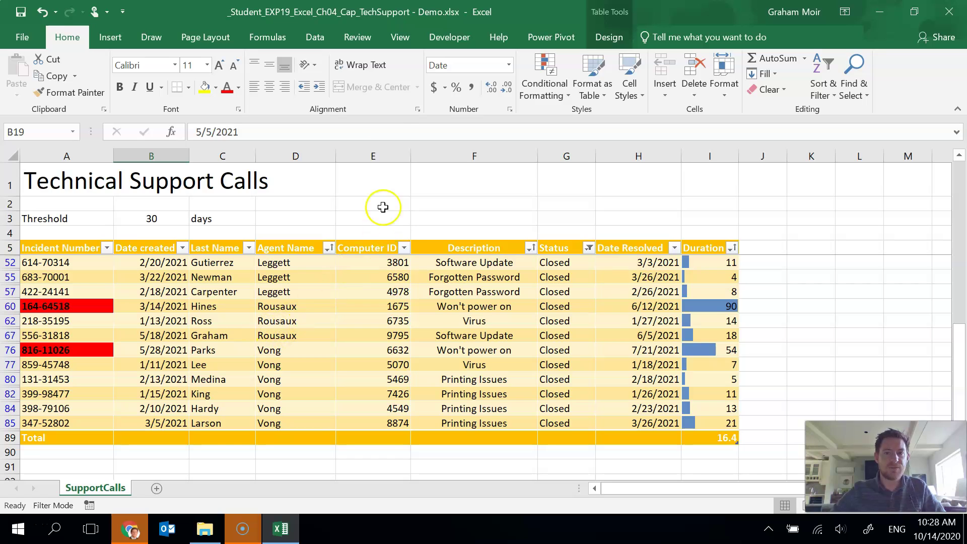
- Switch to Page Break Preview and drag the vertical page break to just before column E
left_click(401, 39)
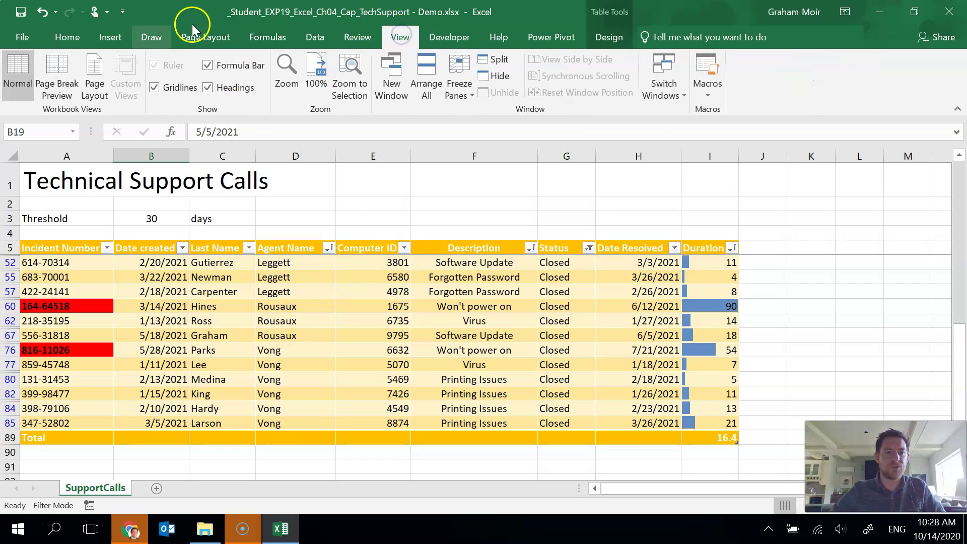
left_click(67, 96)
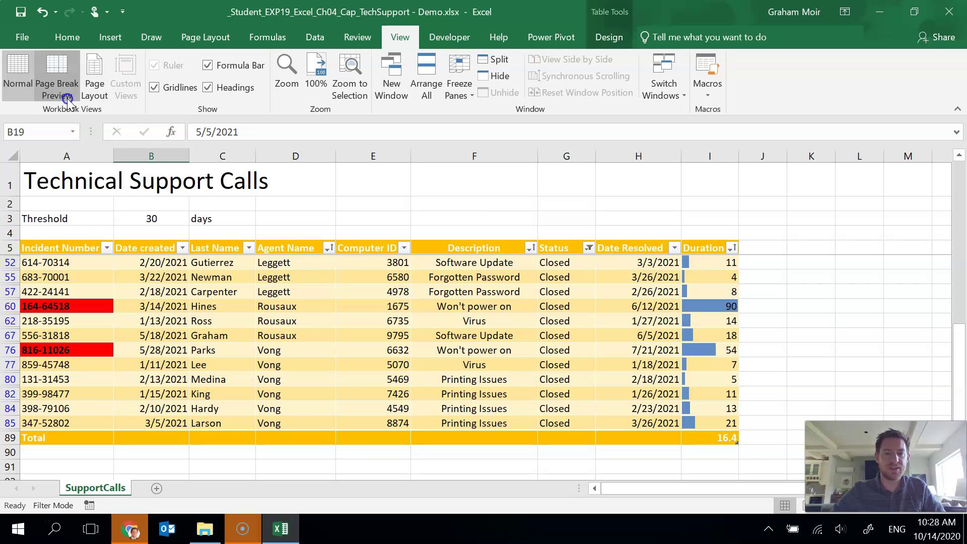
scroll(198, 370, "up", 2)
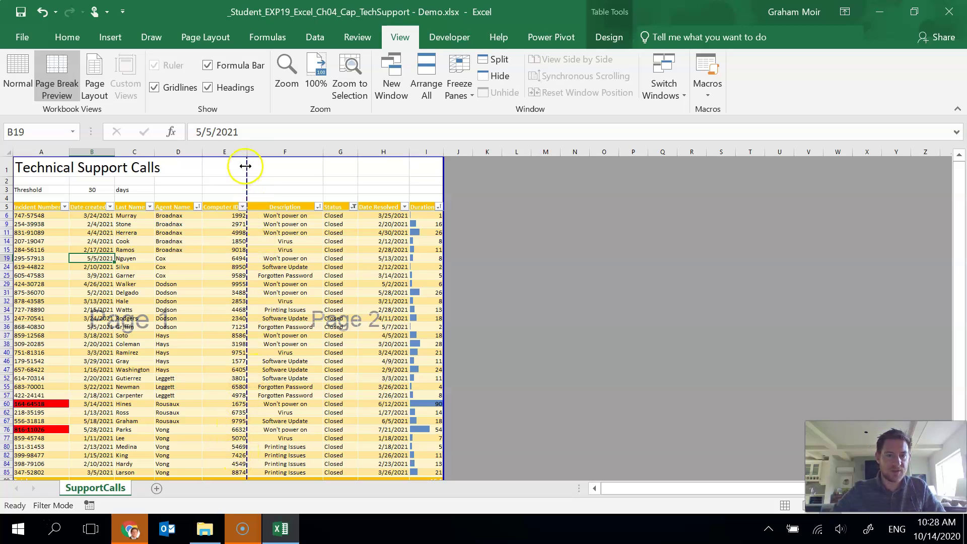
left_click_drag(245, 166, 209, 172)
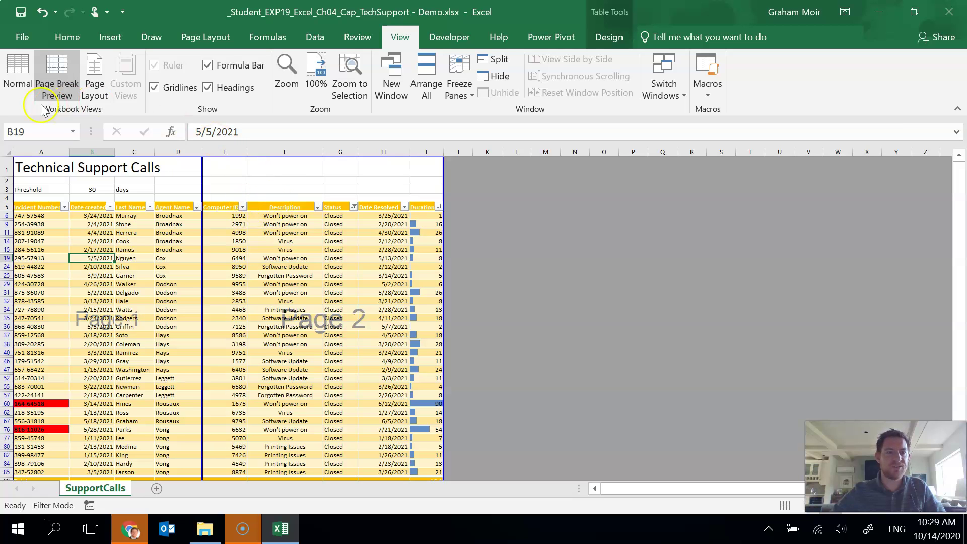
- Return to Normal view and set the Page Layout print scale to 85%
left_click(18, 86)
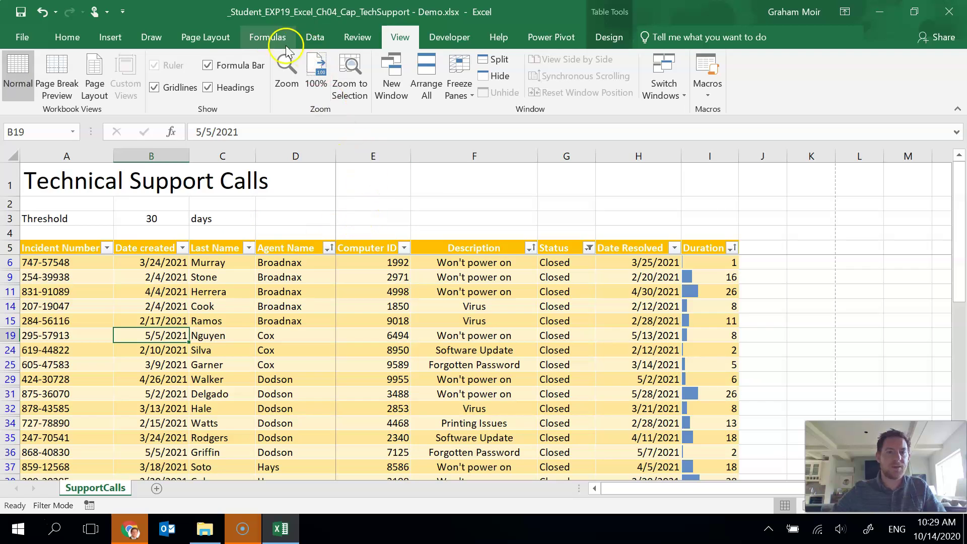
left_click(204, 45)
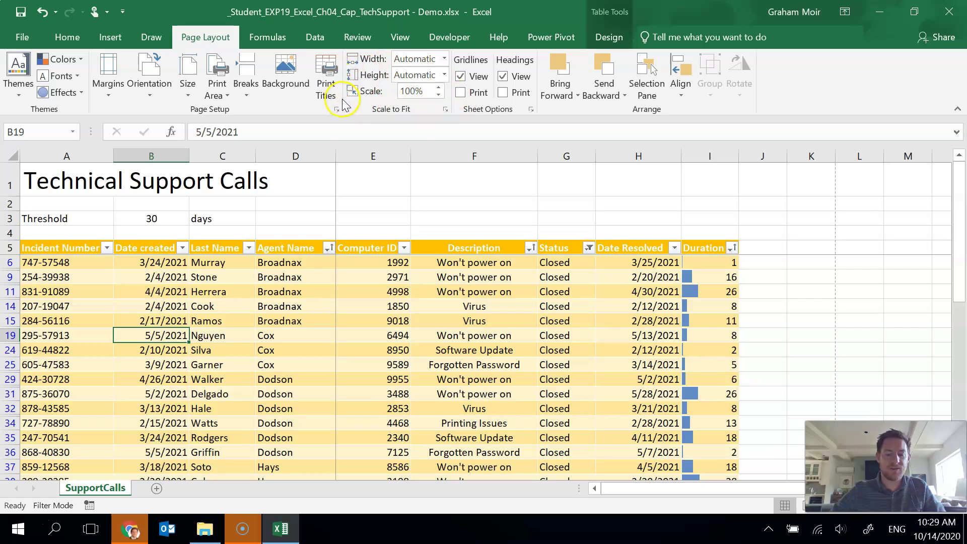
left_click(406, 92)
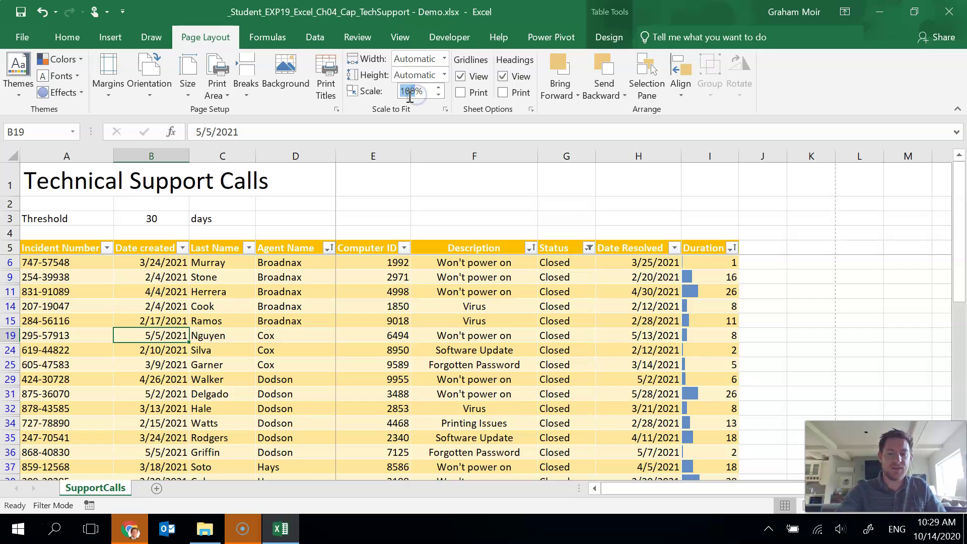
type("85")
key("Return")
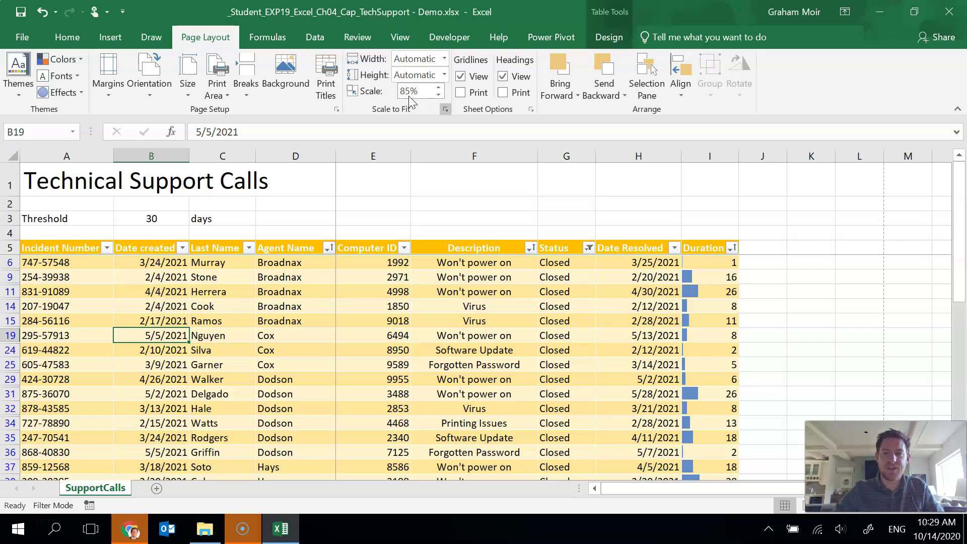
- In Page Setup, add a custom footer: author's name left, sheet name centre, file name right
left_click(334, 108)
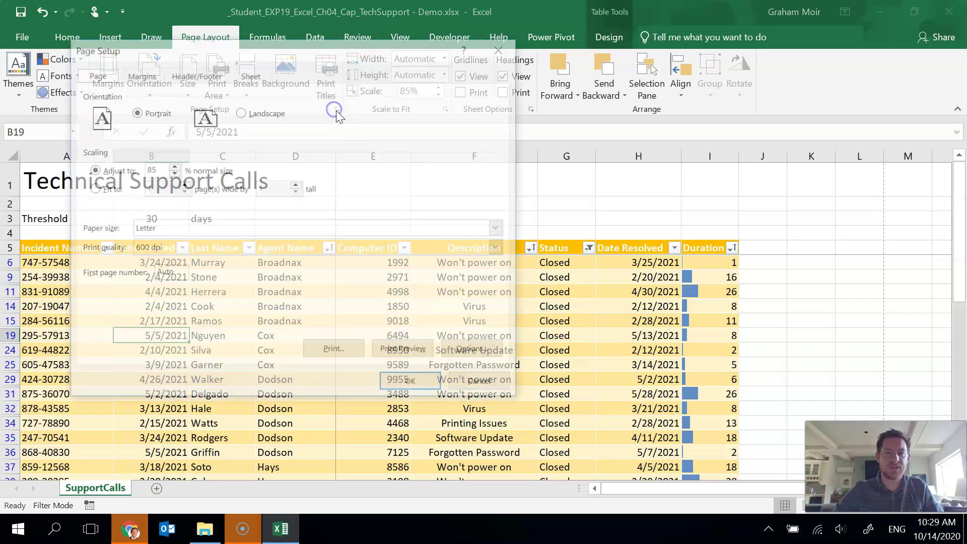
left_click(187, 74)
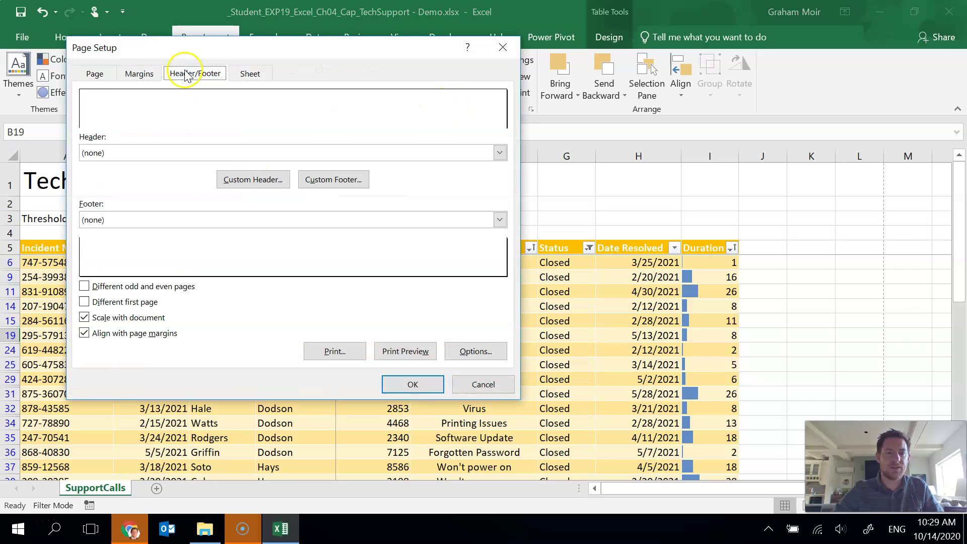
left_click(333, 179)
left_click(117, 296)
type("Graham Moir")
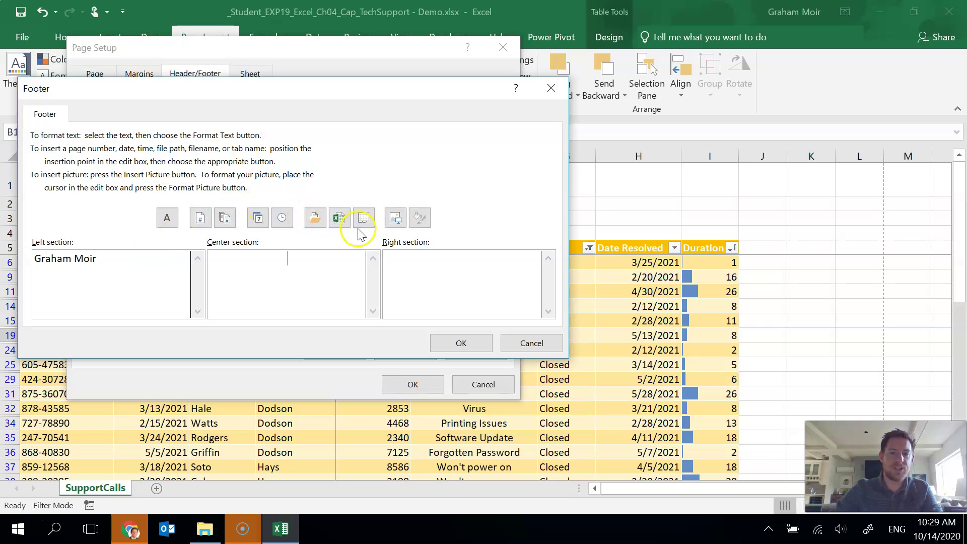
left_click(359, 220)
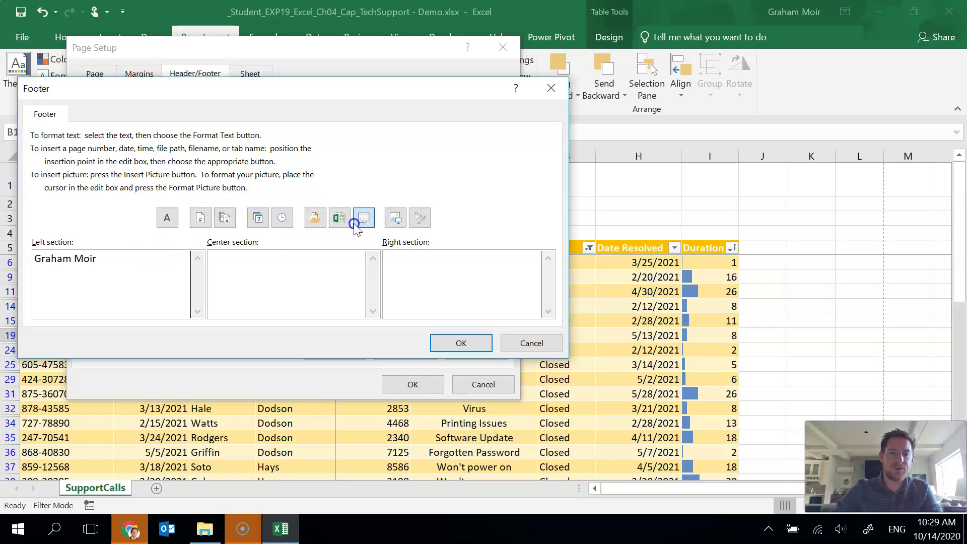
key("Tab")
left_click(339, 217)
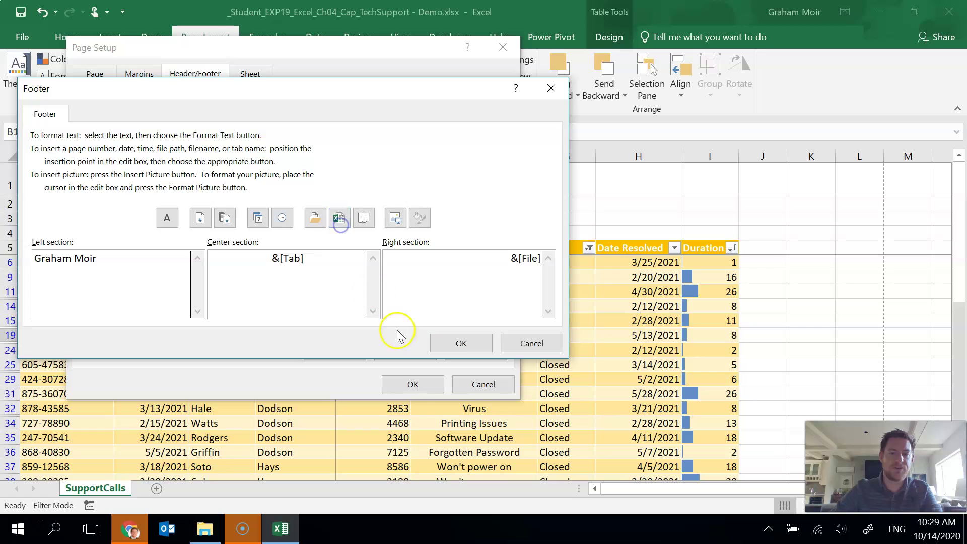
left_click(460, 343)
left_click(412, 384)
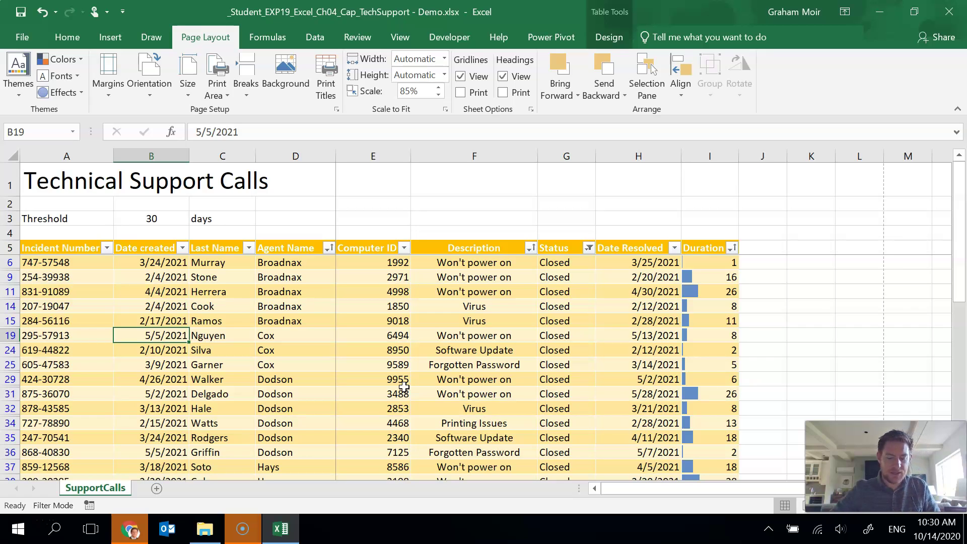
left_click(16, 37)
left_click(40, 214)
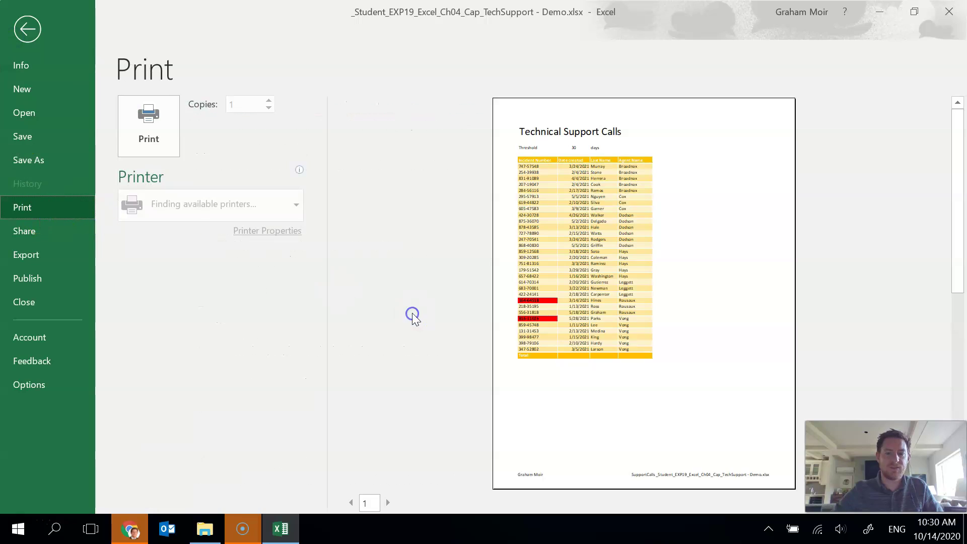
left_click(408, 502)
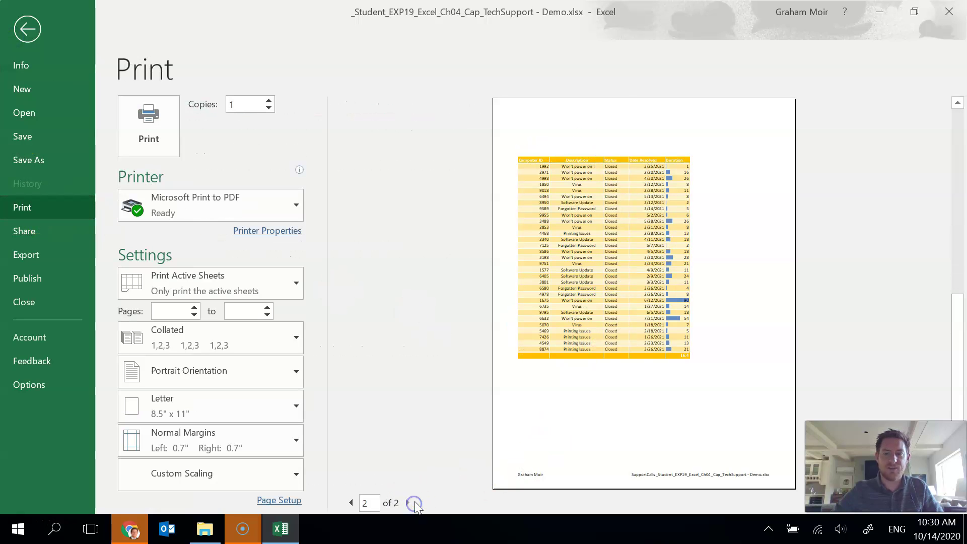
left_click(351, 503)
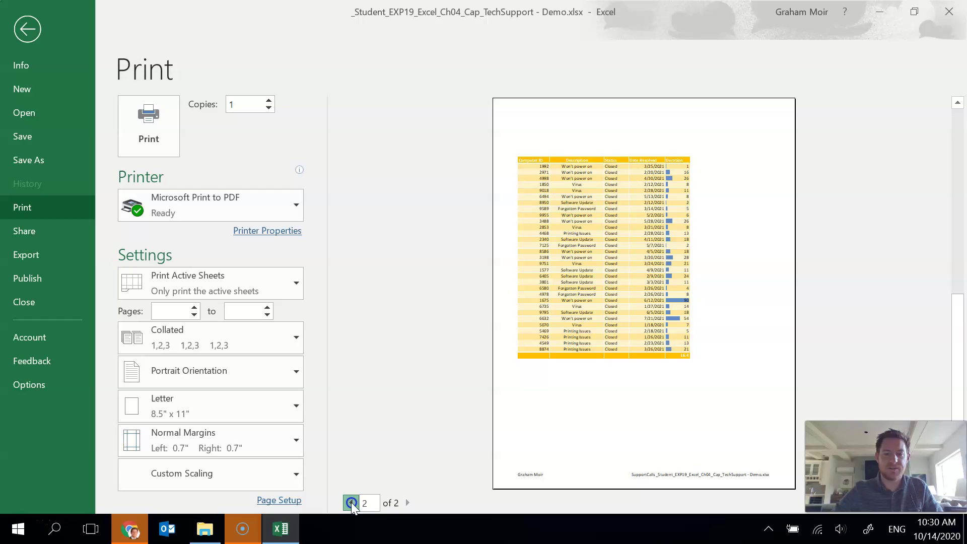
left_click(25, 29)
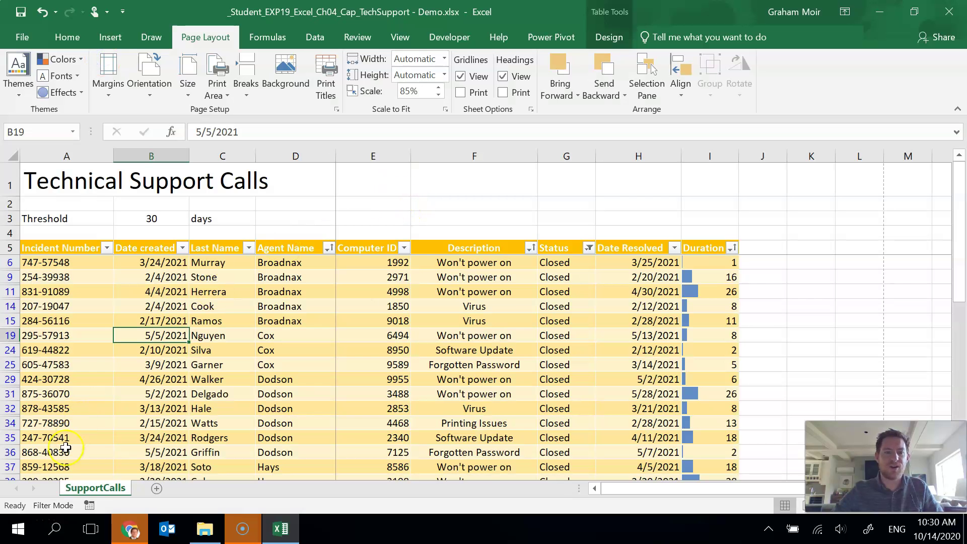